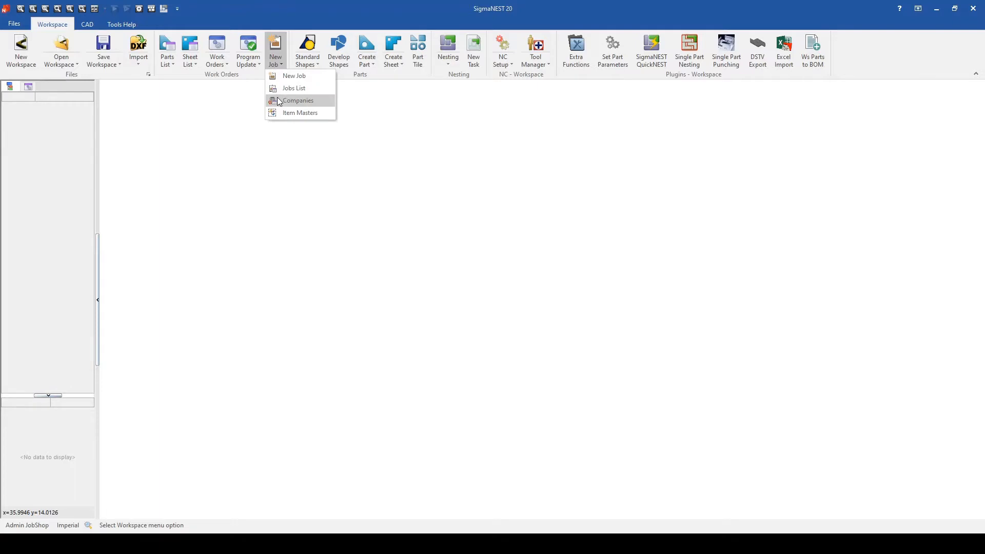
- Open the companies list and inspect the blank company and contact form for a new company, closing it without saving
click(278, 99)
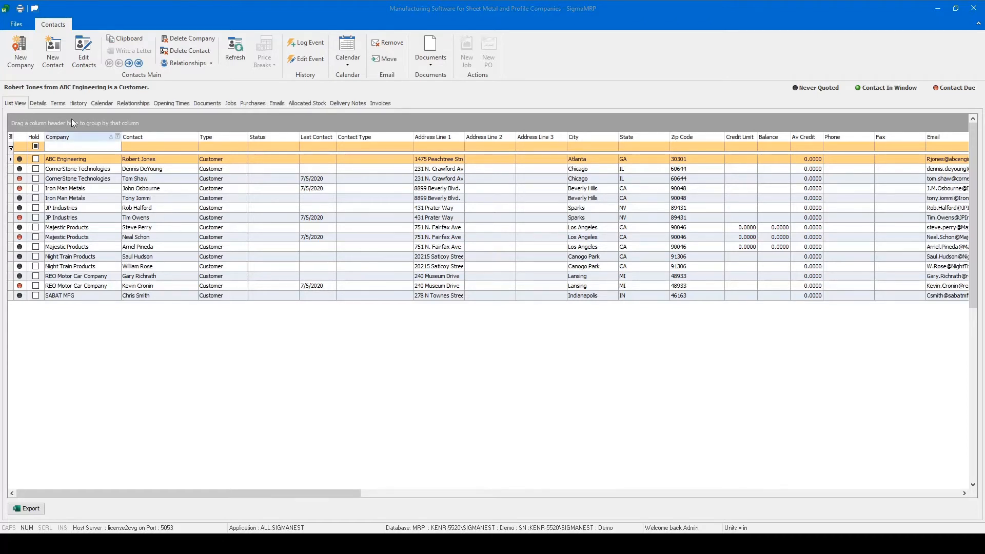
click(183, 257)
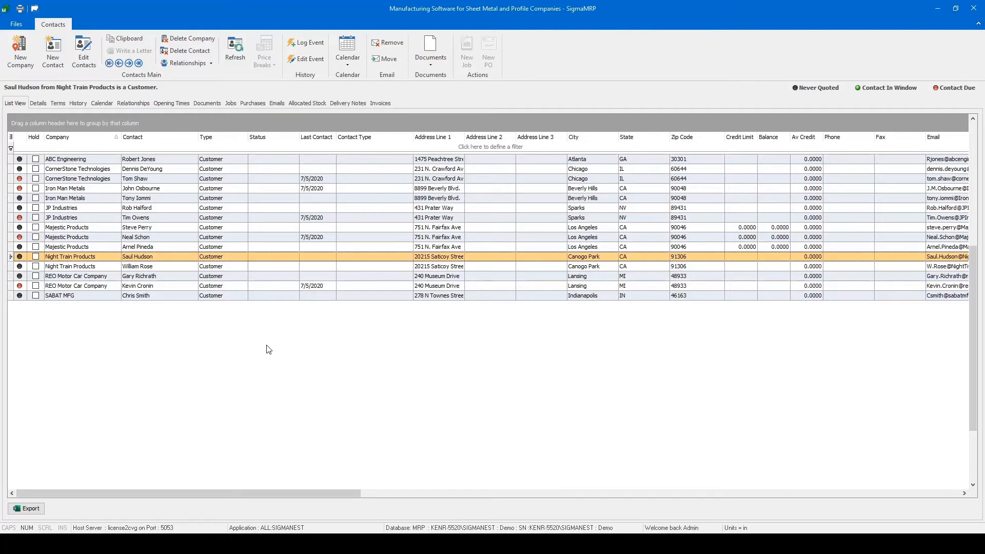
click(26, 60)
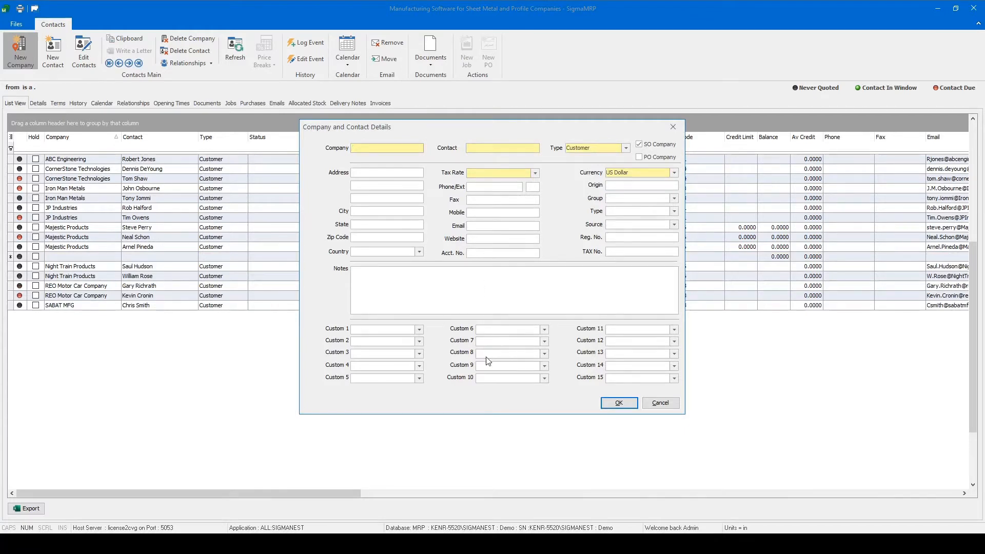
click(663, 405)
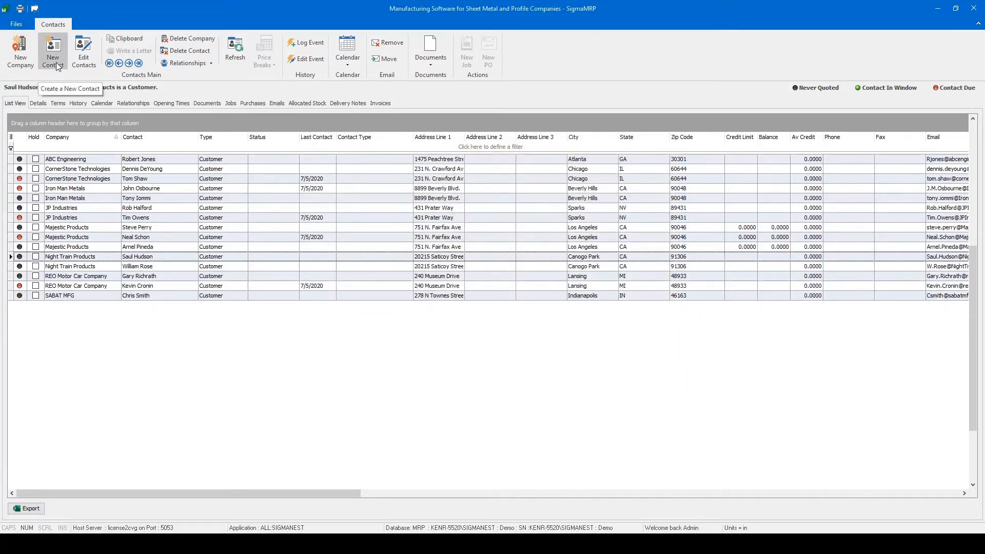
- View the new contact form for JP Industries, cancel it, and reload the list view data
click(72, 219)
right_click(72, 221)
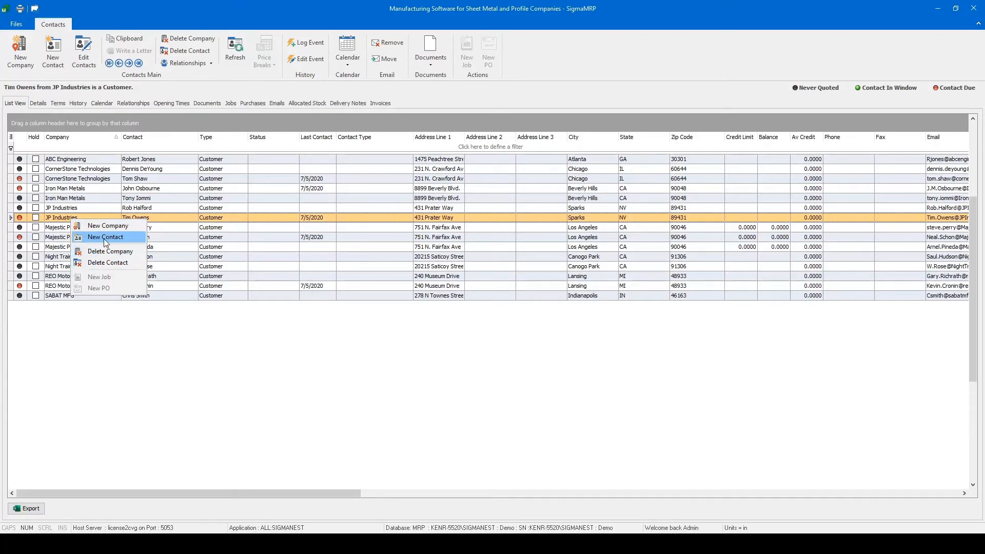
click(106, 237)
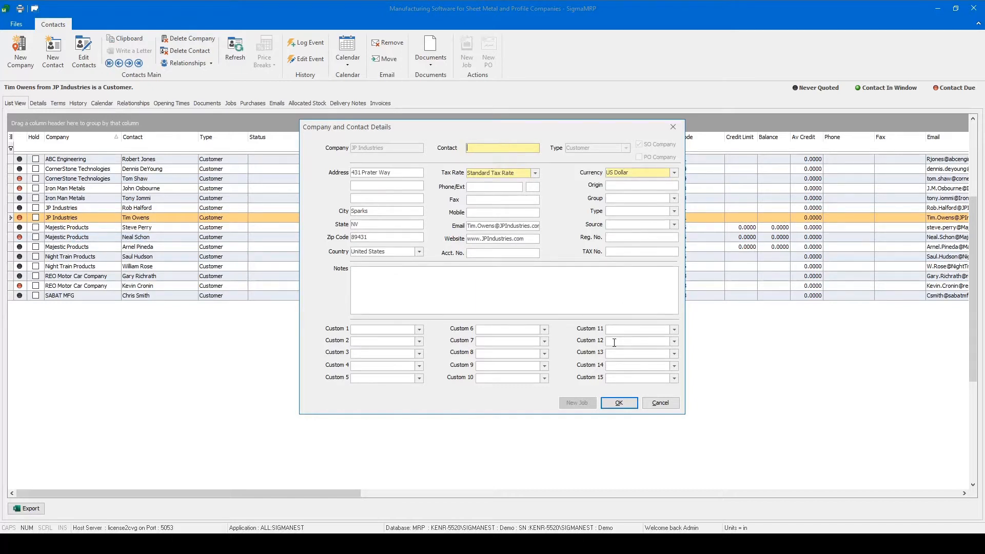
click(660, 403)
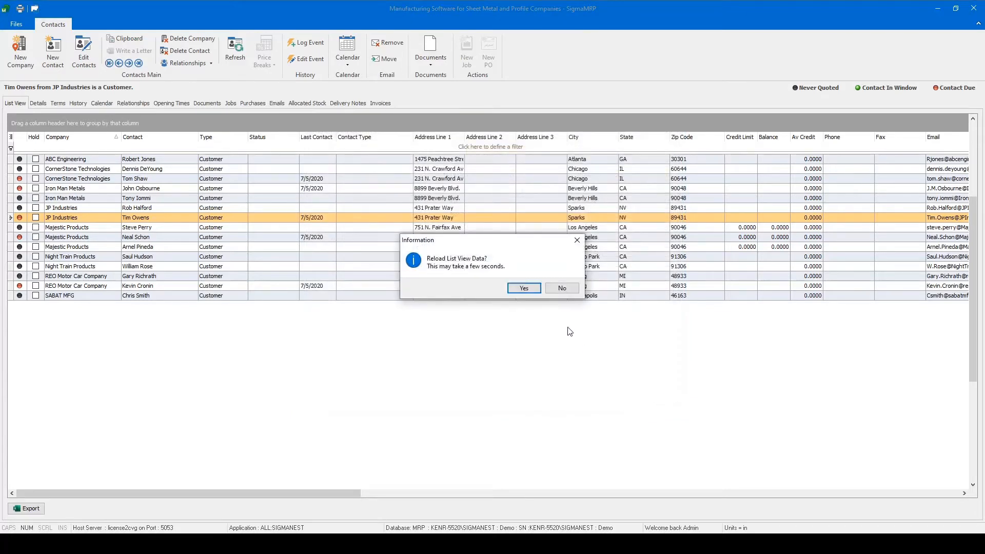
click(523, 288)
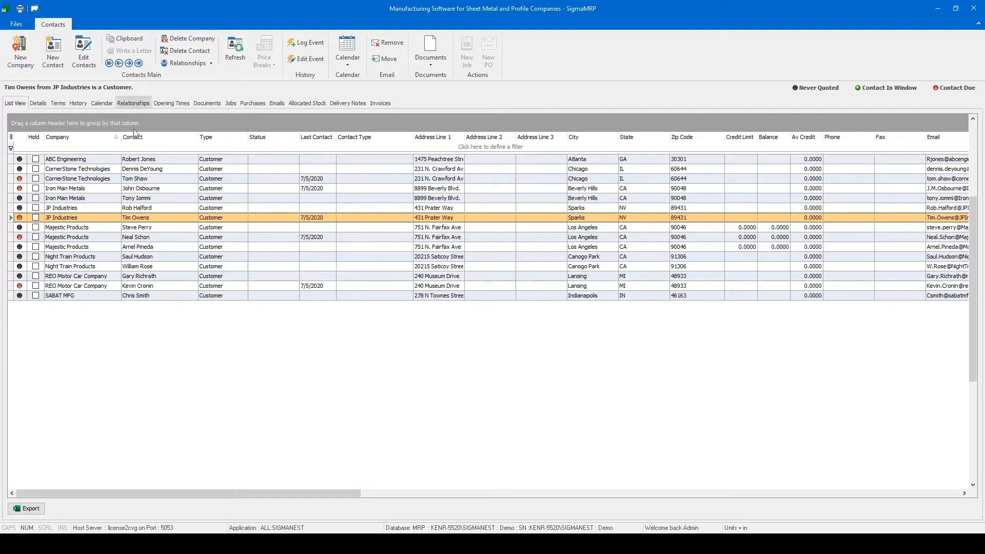
- Group the contacts list by Company to examine the contact under ABC Engineering, and remove the grouping
scroll(196, 244, up, 4)
scroll(196, 247, up, 2)
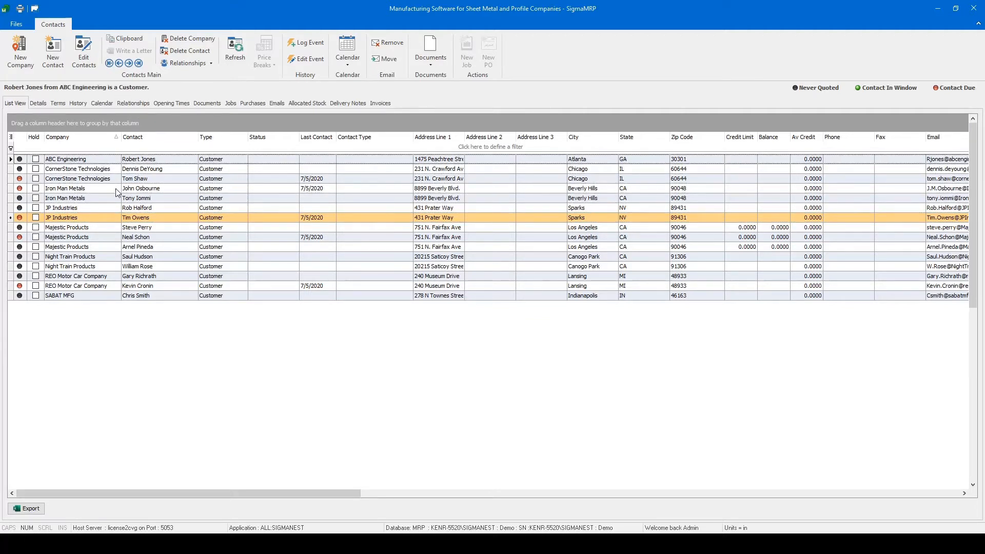
drag(76, 142, 50, 125)
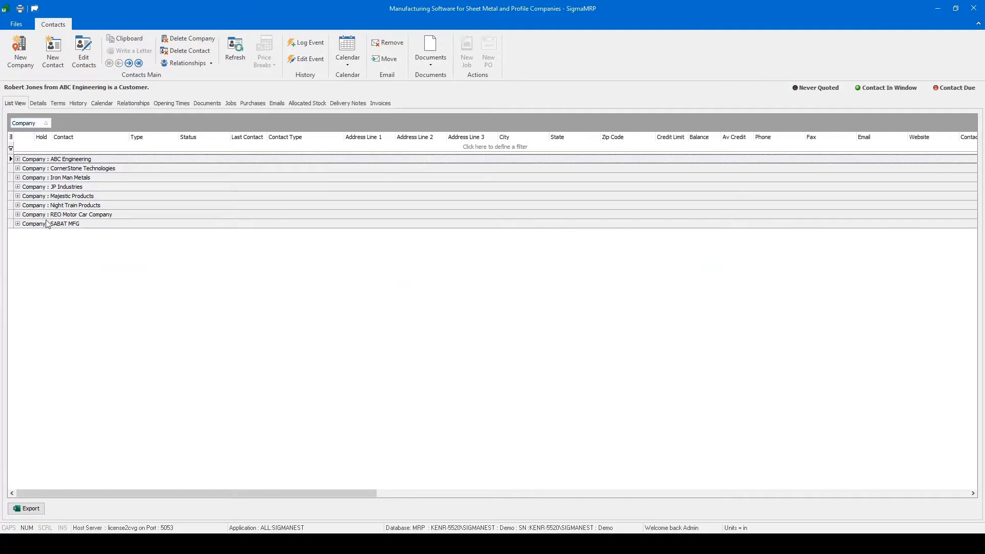
click(18, 159)
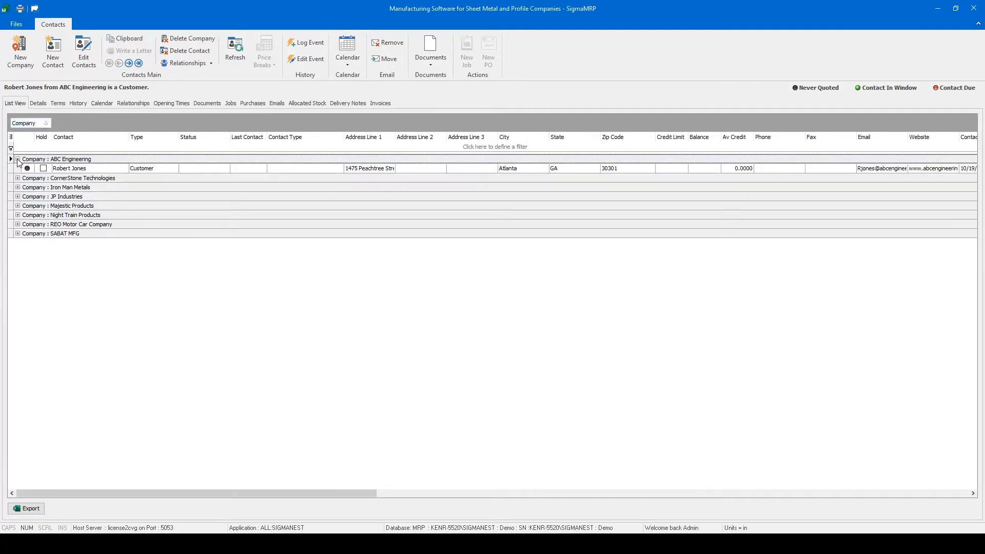
click(75, 168)
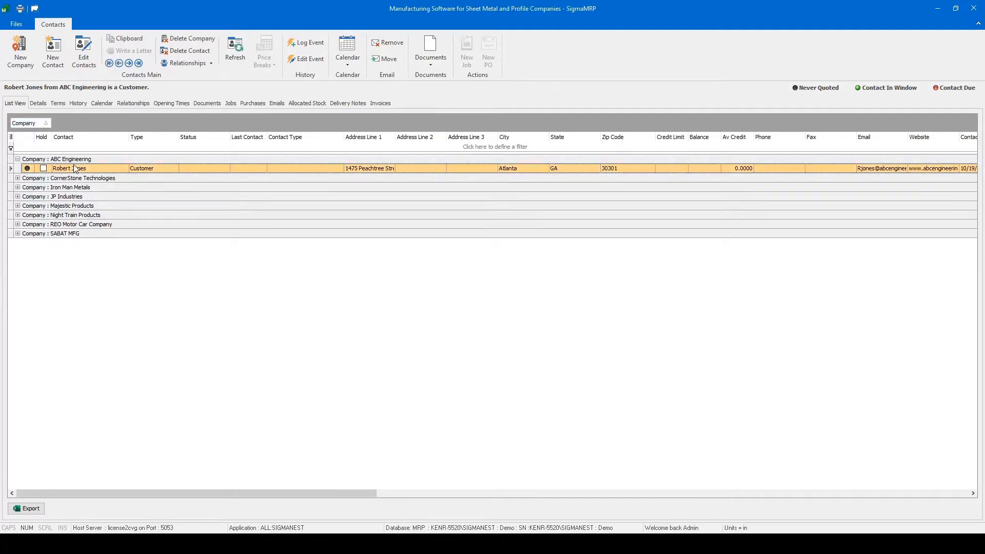
click(18, 159)
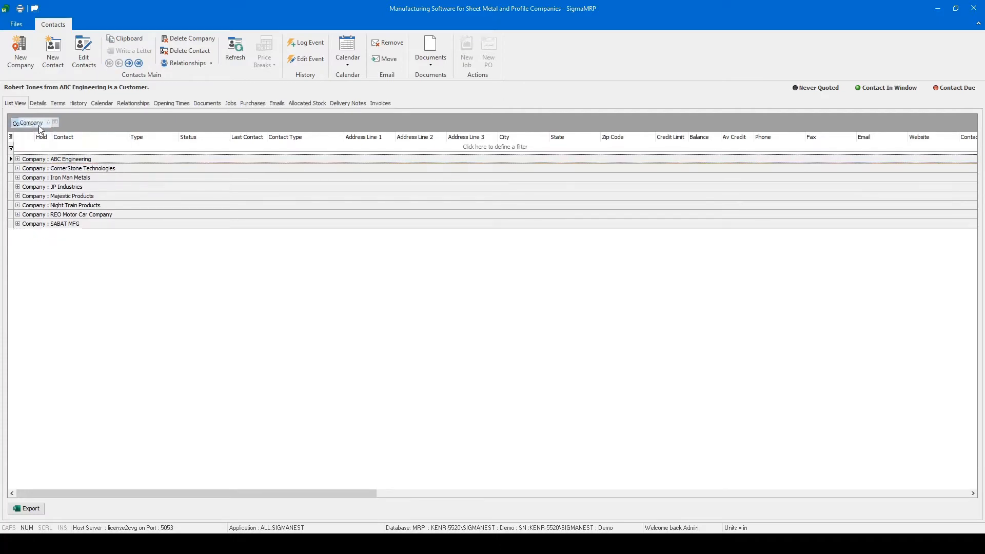
drag(25, 123, 56, 141)
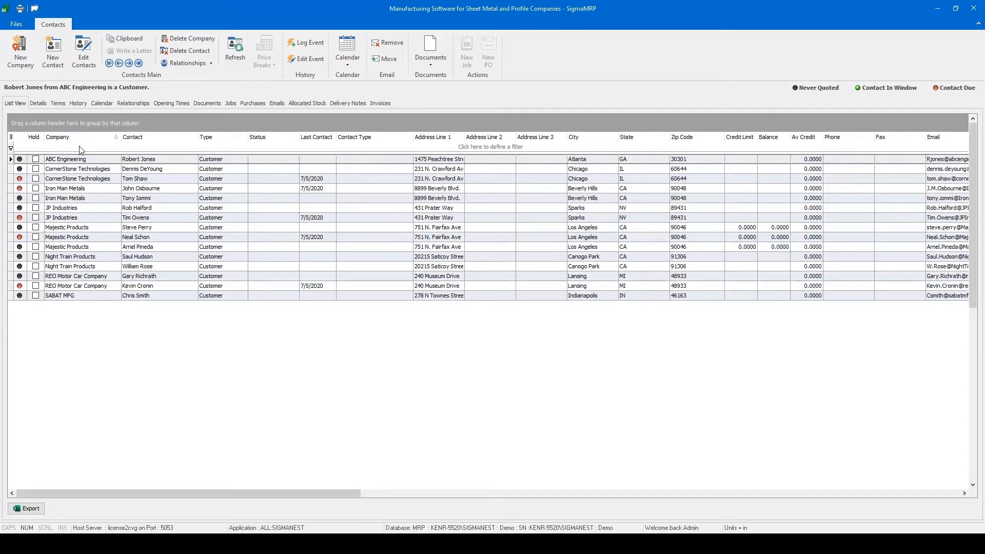
- Select the ABC Engineering contact and review its details, terms, history, and the commands for managing relationships
click(99, 161)
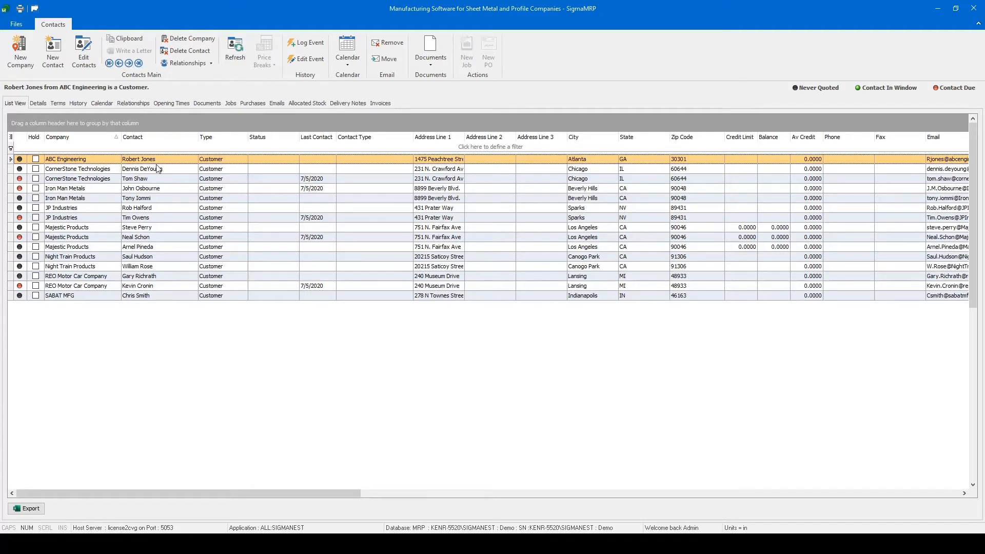
click(39, 103)
click(59, 104)
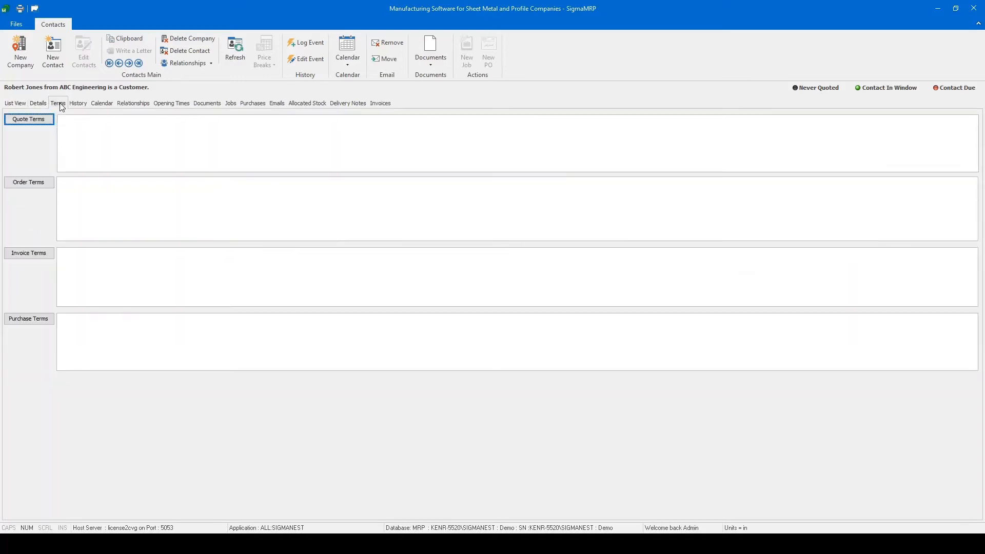
click(77, 106)
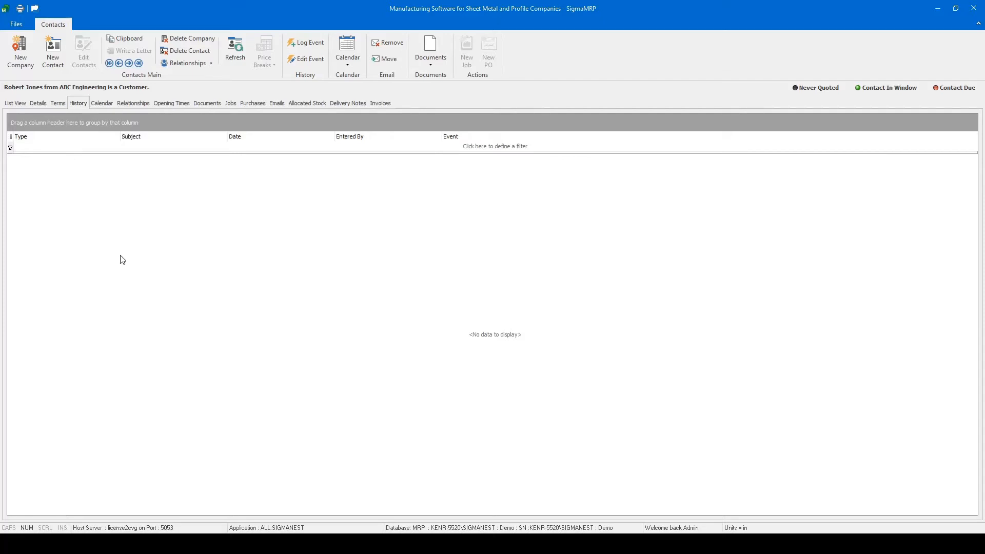
click(211, 63)
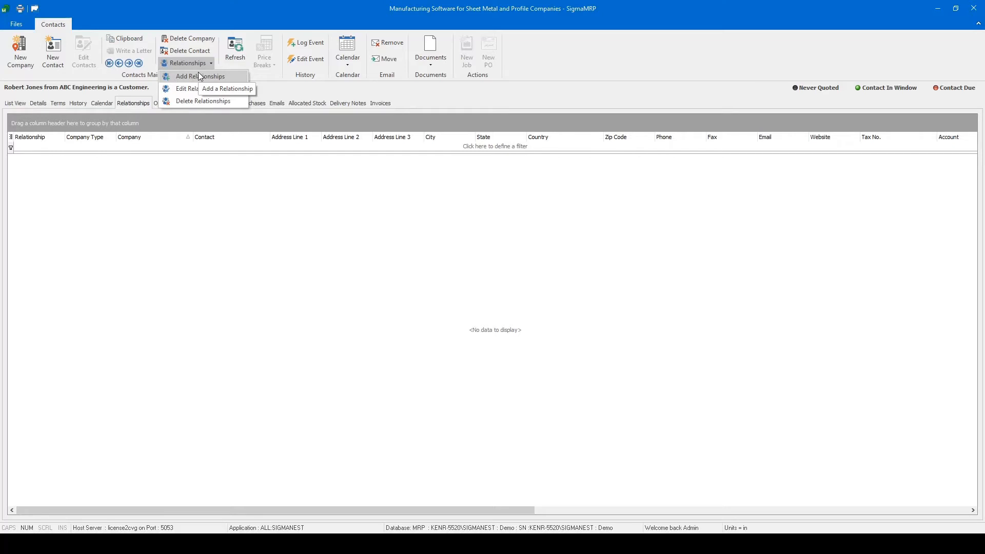
click(326, 214)
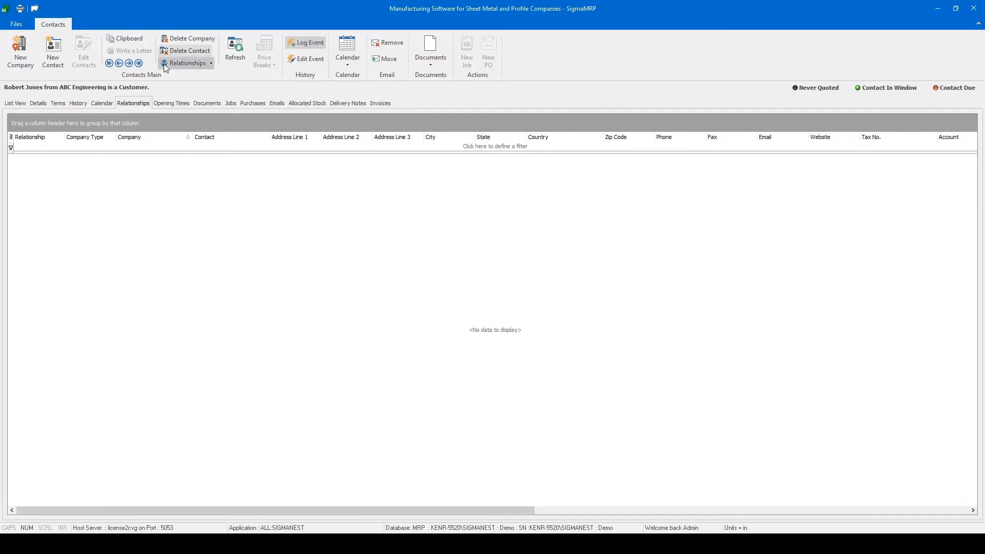
- Examine the history event form and its follow-up form for the ABC Engineering contact, discarding both without saving
click(78, 103)
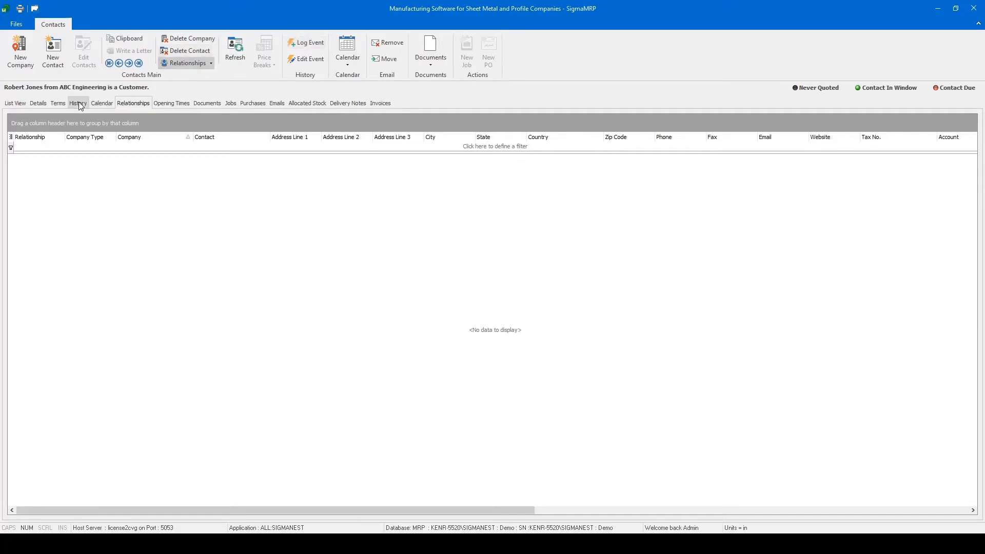
click(314, 43)
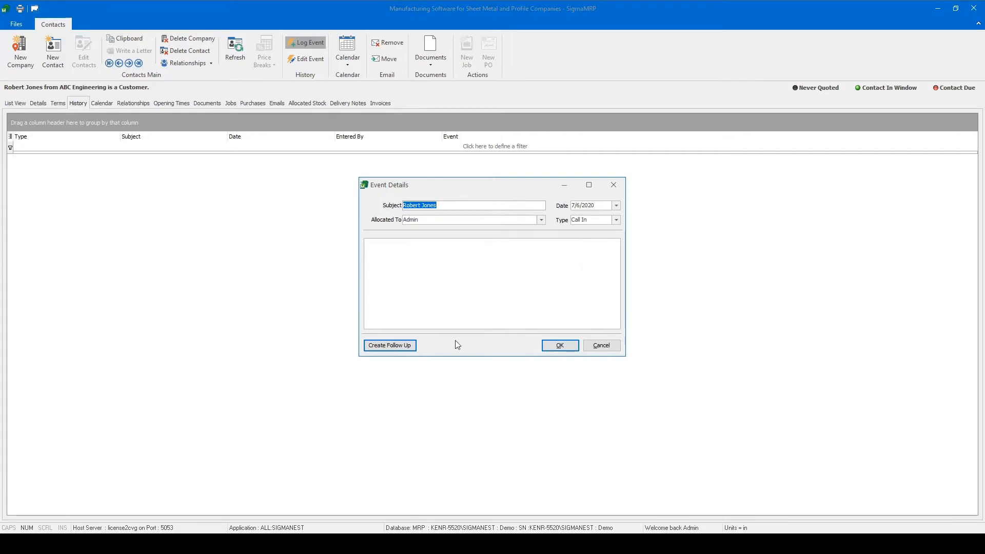
click(408, 346)
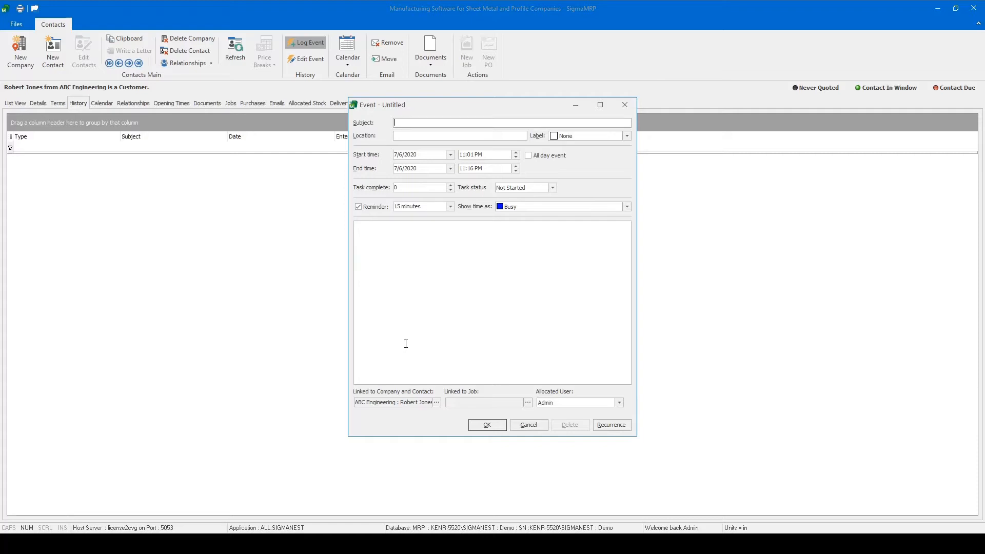
click(527, 426)
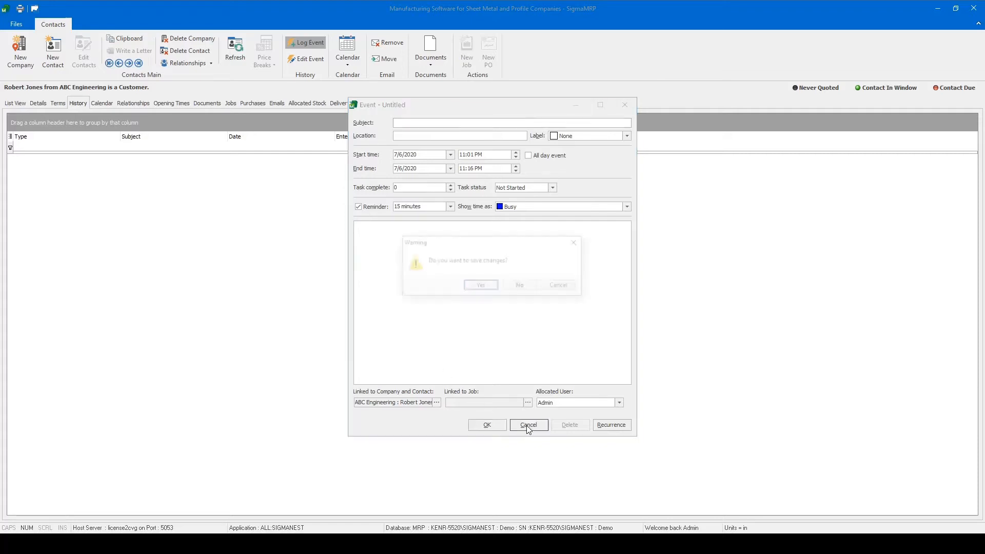
click(523, 287)
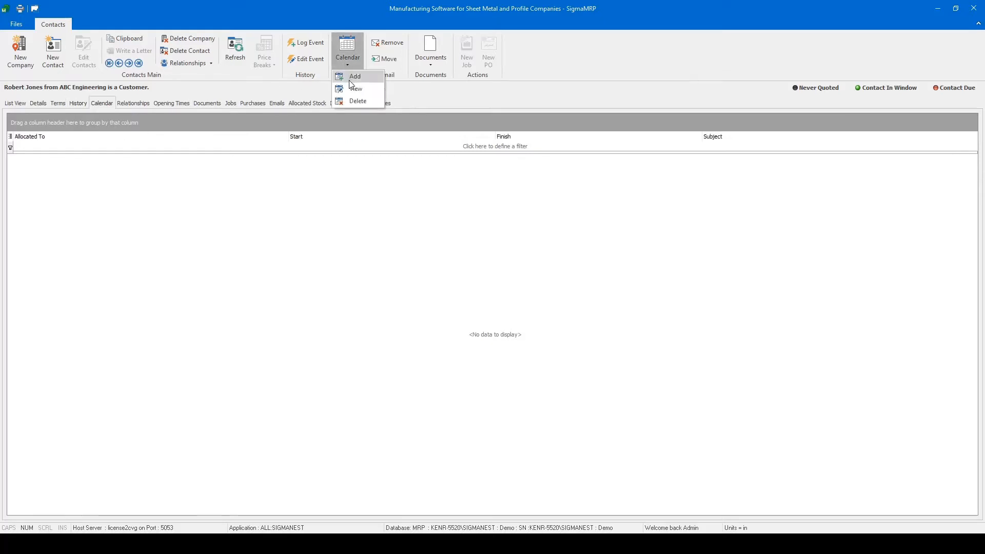
- Open the calendar and compare its five-day, seven-day and year views, returning to the month view
click(352, 88)
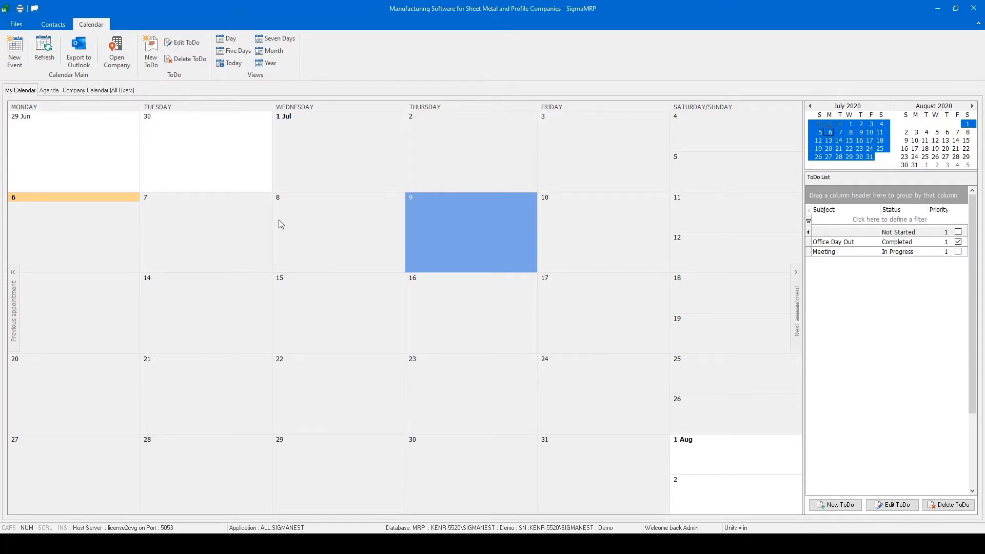
click(270, 52)
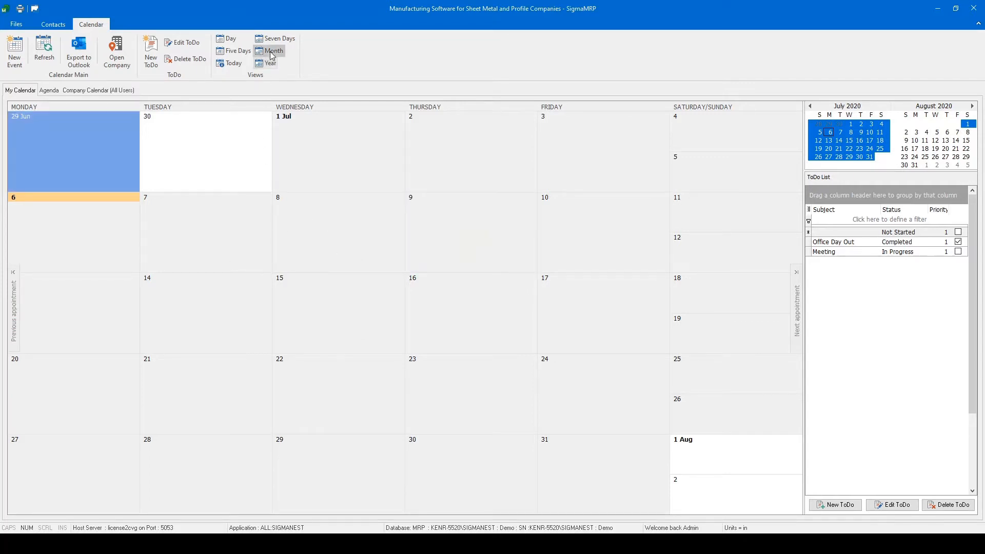
click(221, 52)
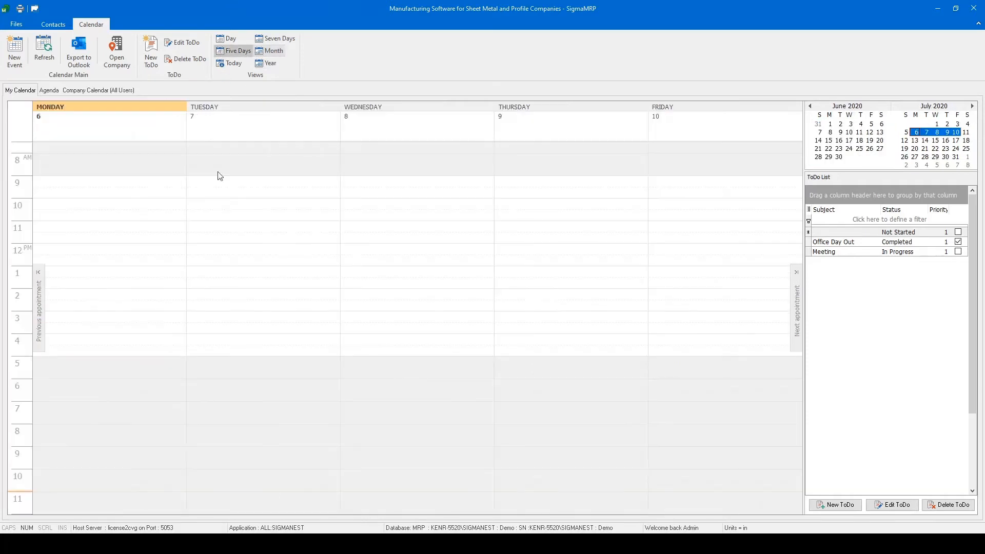
click(271, 39)
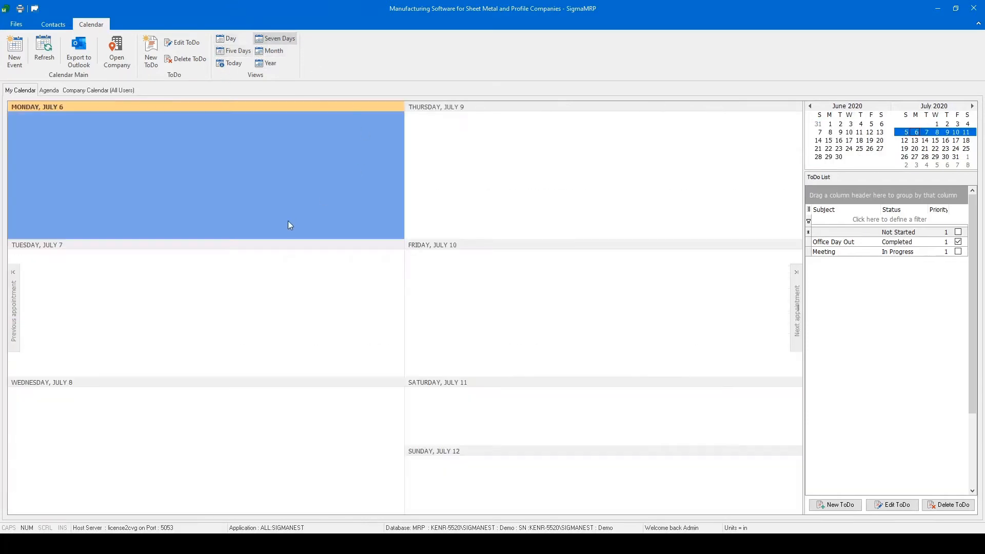
click(268, 63)
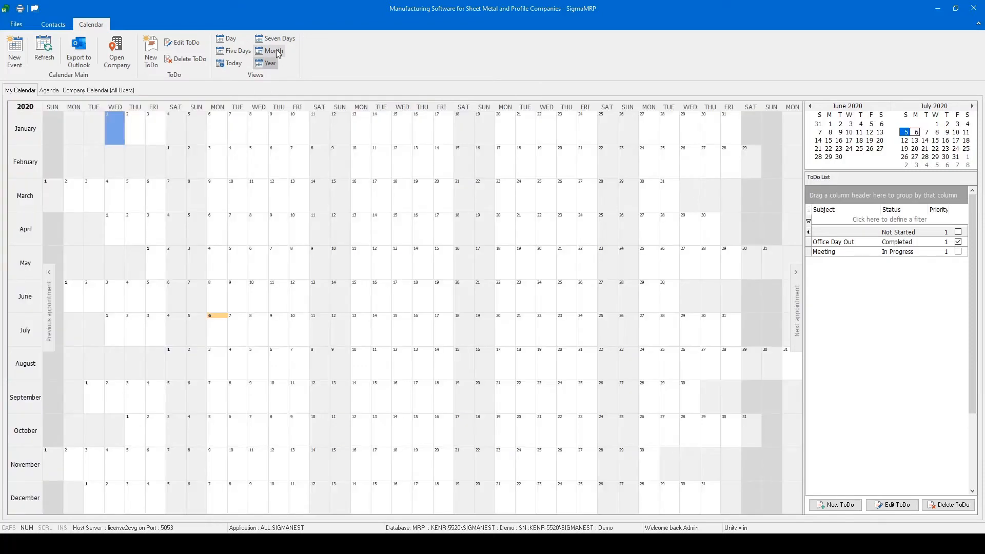
click(274, 52)
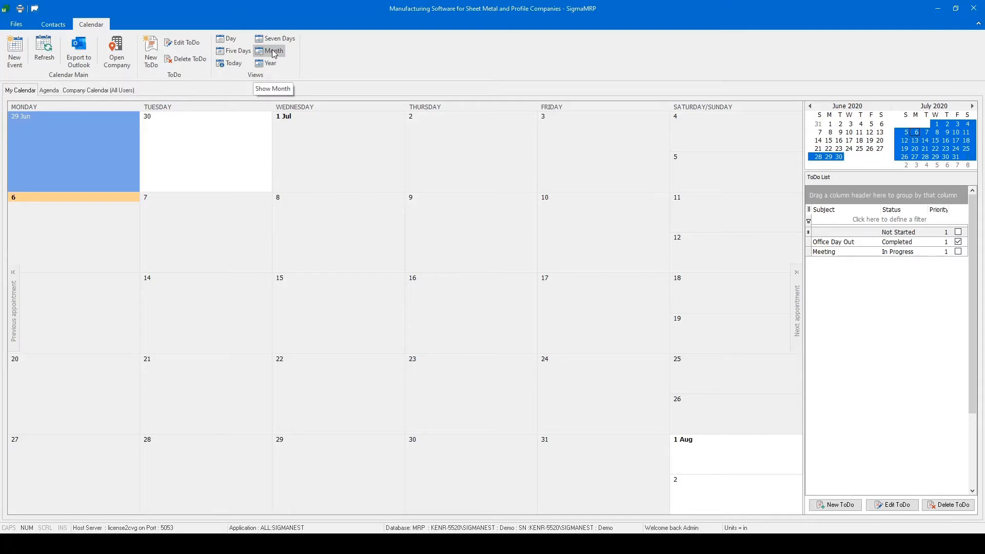
- Inspect the new event form for July 7, 2020 and cancel it
click(235, 220)
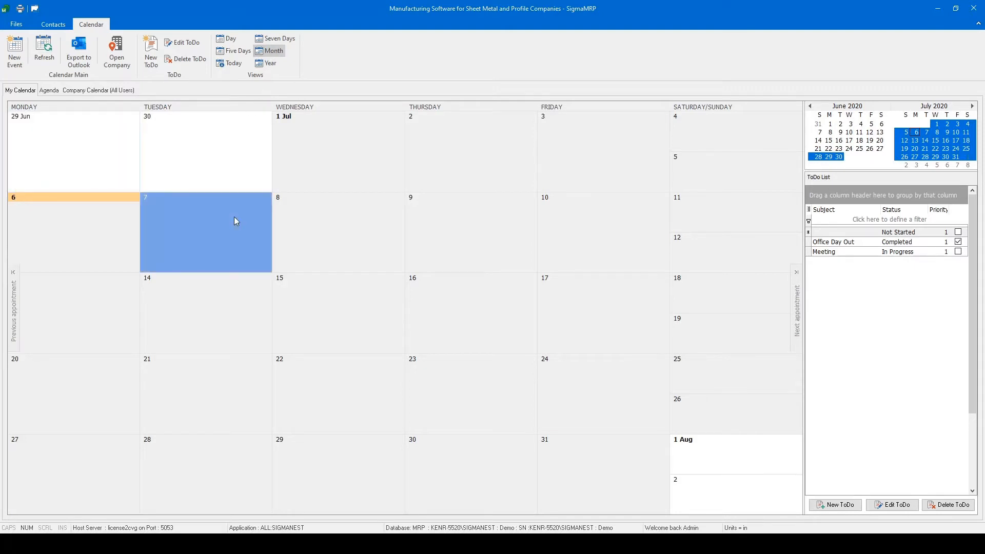
double_click(234, 218)
click(406, 122)
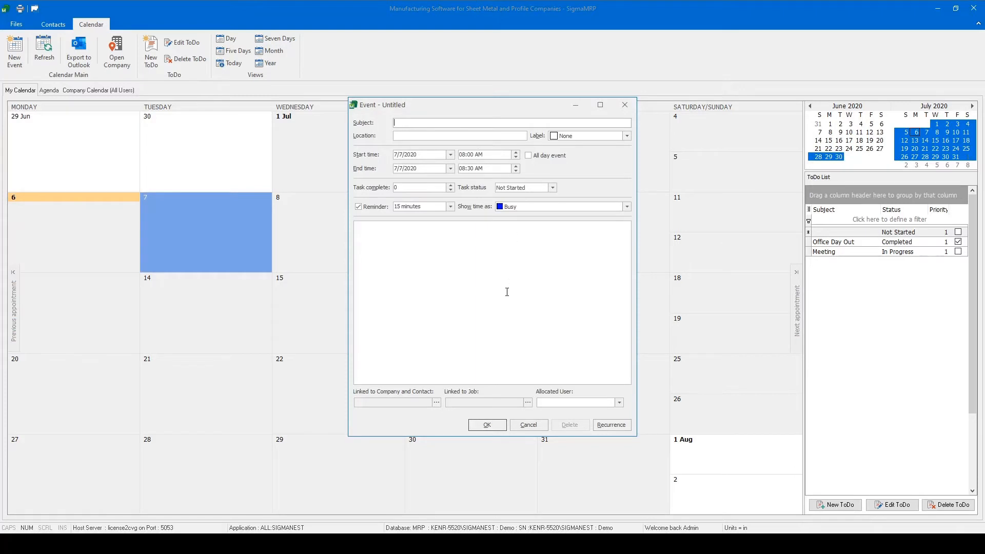
click(538, 425)
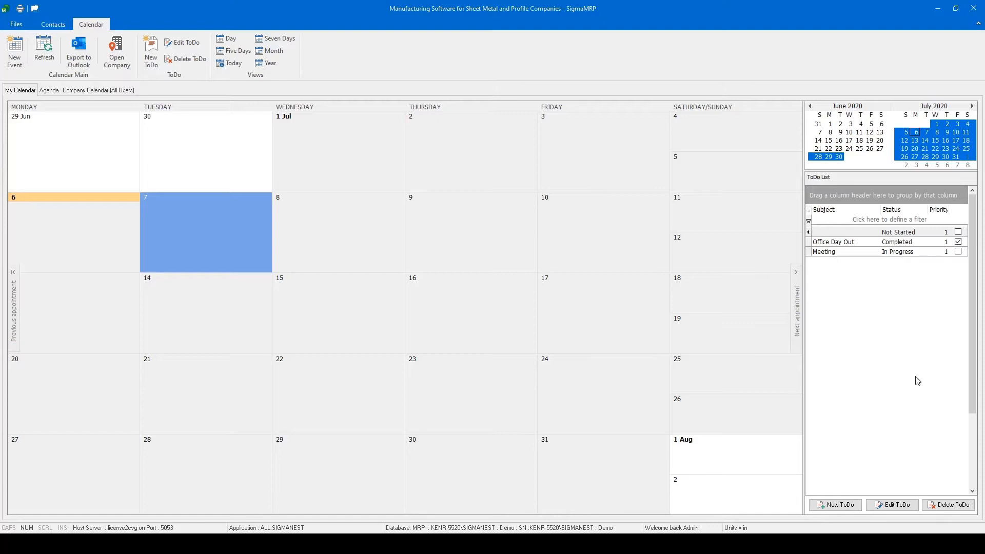
- Inspect the new to-do item form, cancel it, and close the SigmaMRP window to return to SigmaNEST
click(847, 506)
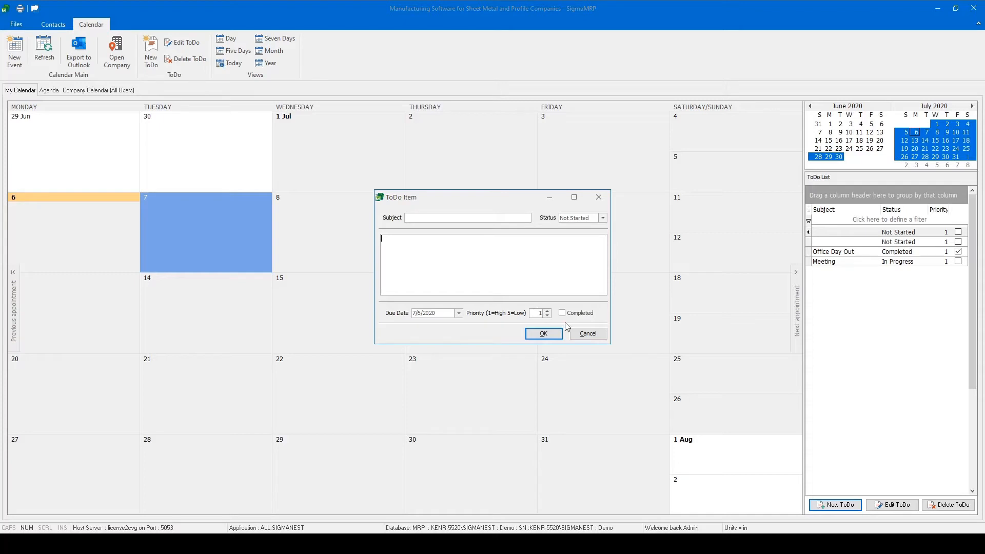
click(585, 332)
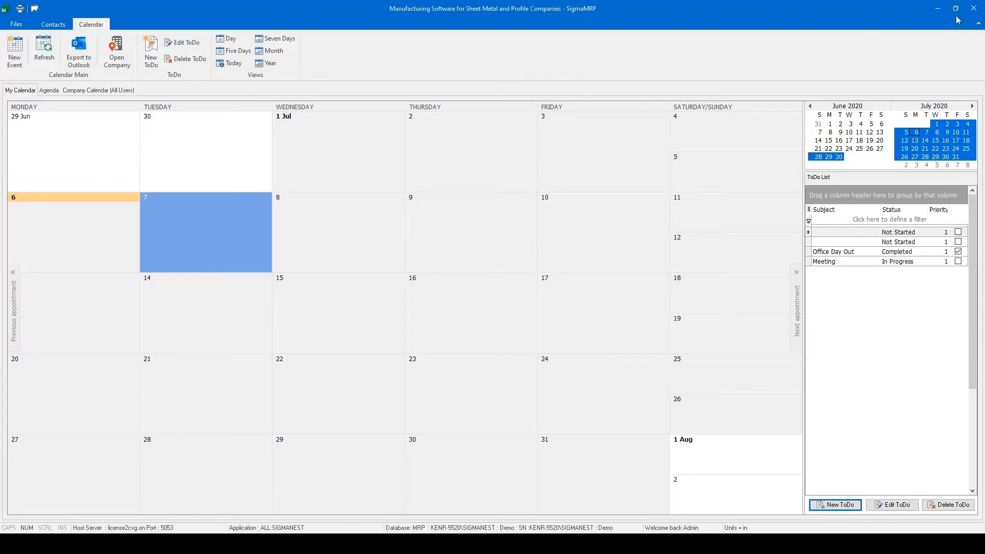
click(974, 9)
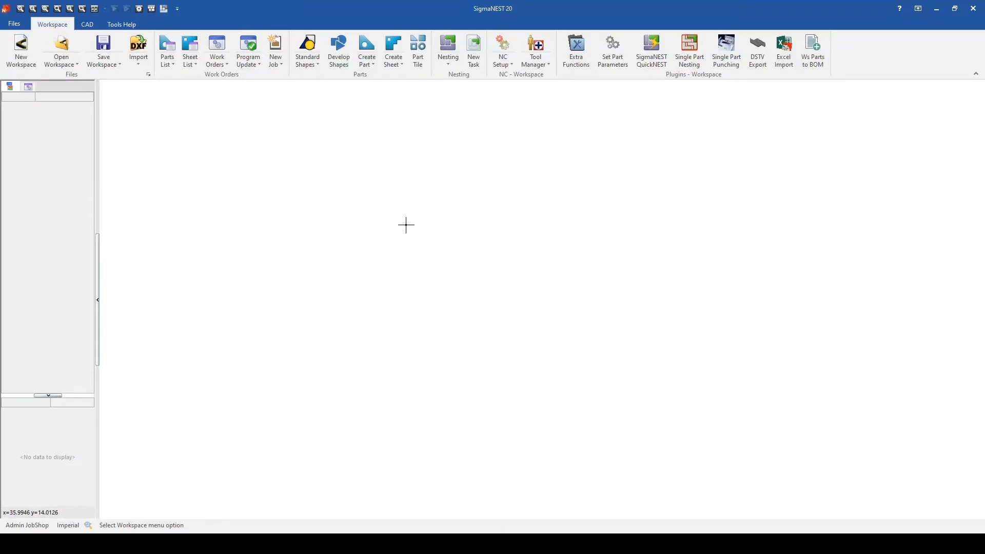
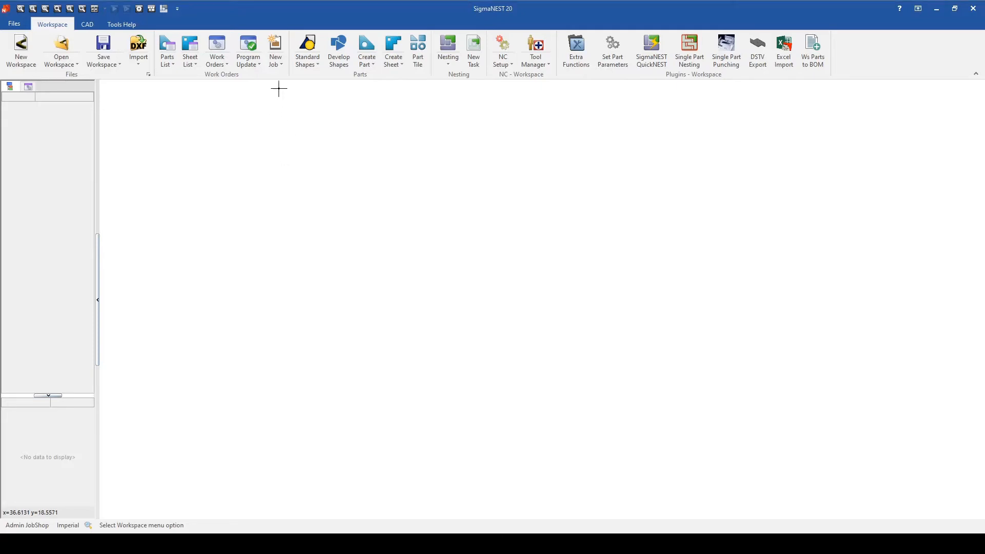
- Create a new job in SigmaMRP for the customer ABC Engineering, using its listed contact
click(280, 50)
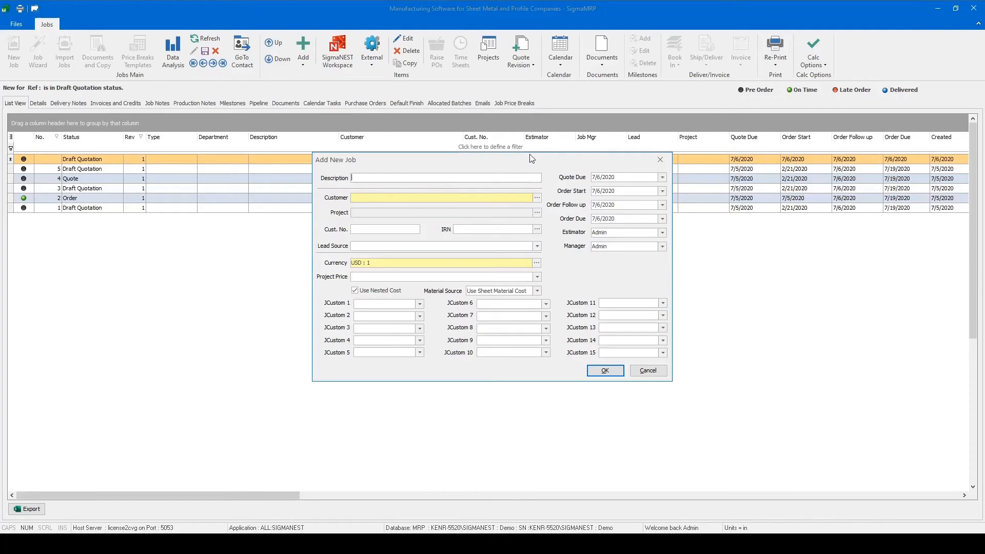
click(537, 198)
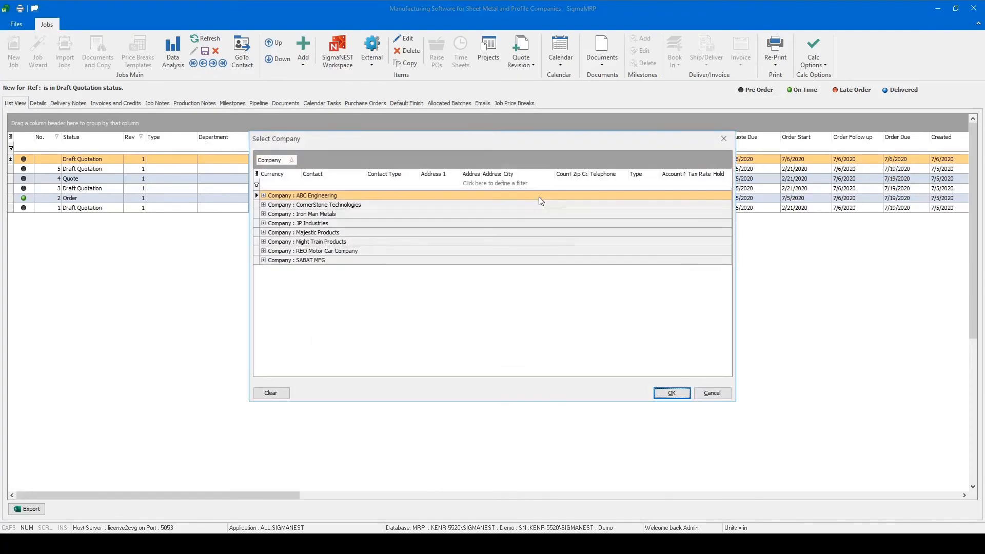
click(264, 195)
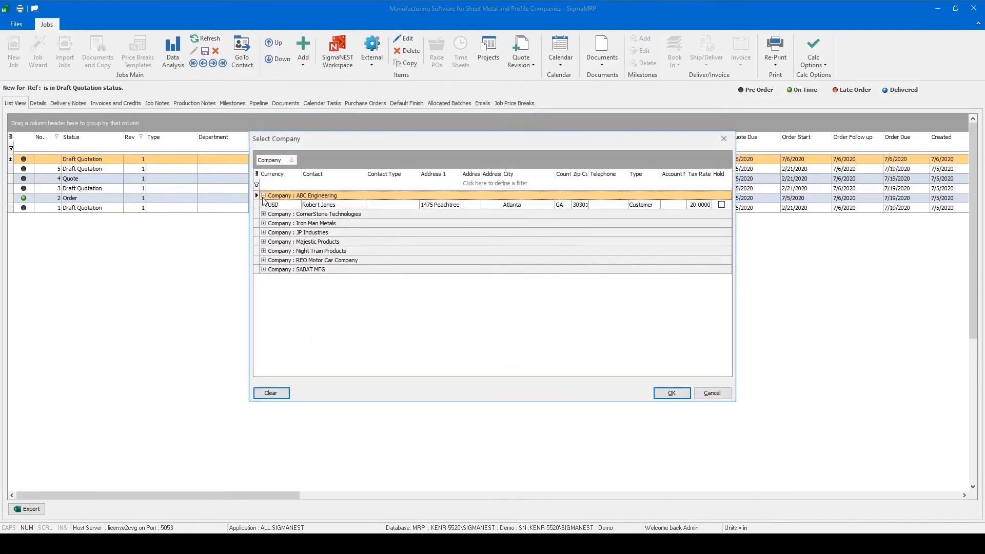
click(301, 206)
click(672, 394)
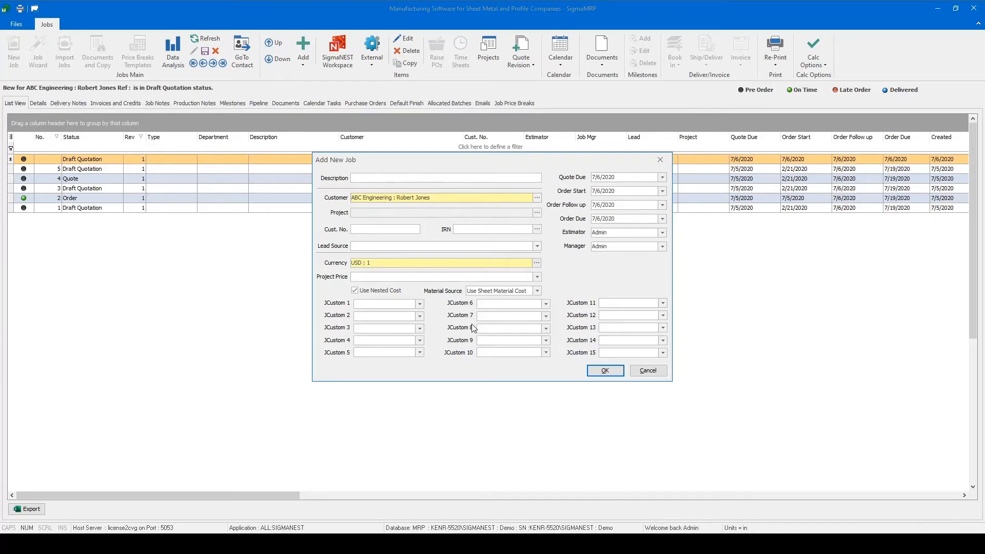
click(606, 373)
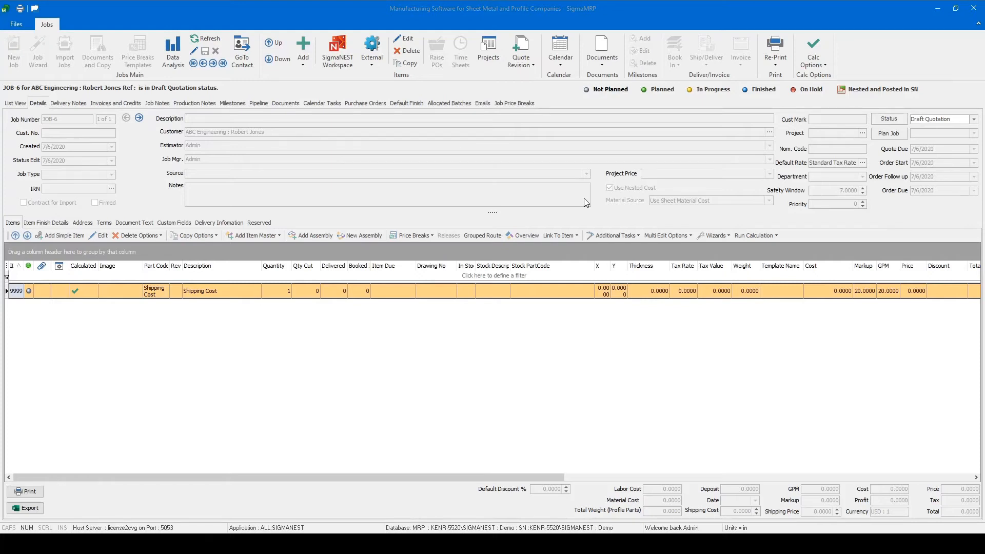
- Switch to the SigmaNEST workspace and load AA1.DXF through AA4.DXF for import with interactive mapping
click(342, 64)
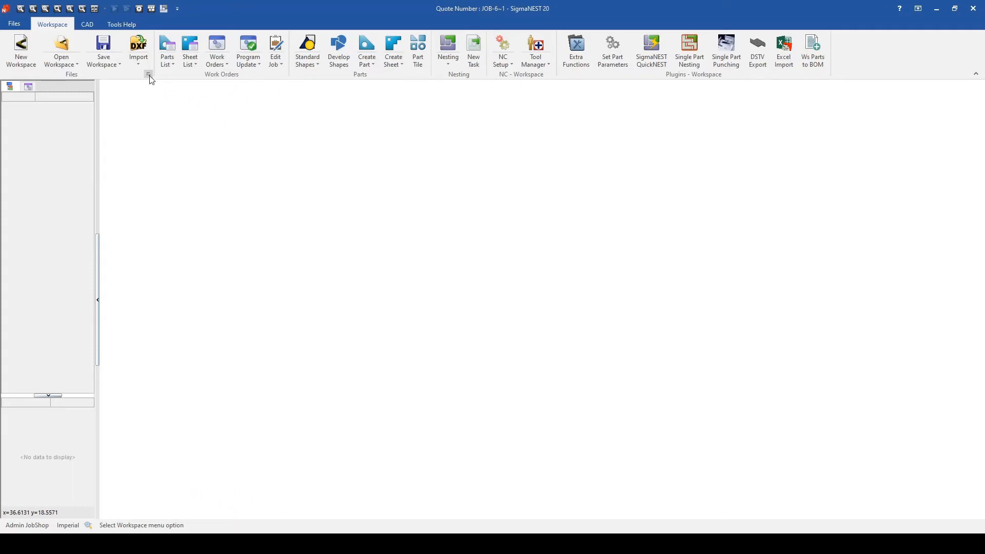
click(139, 48)
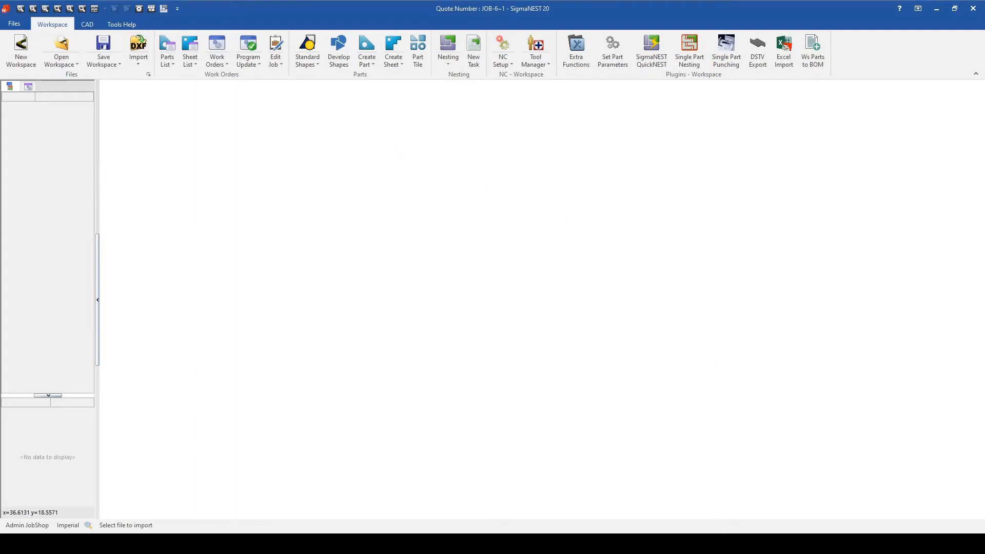
drag(718, 543, 579, 109)
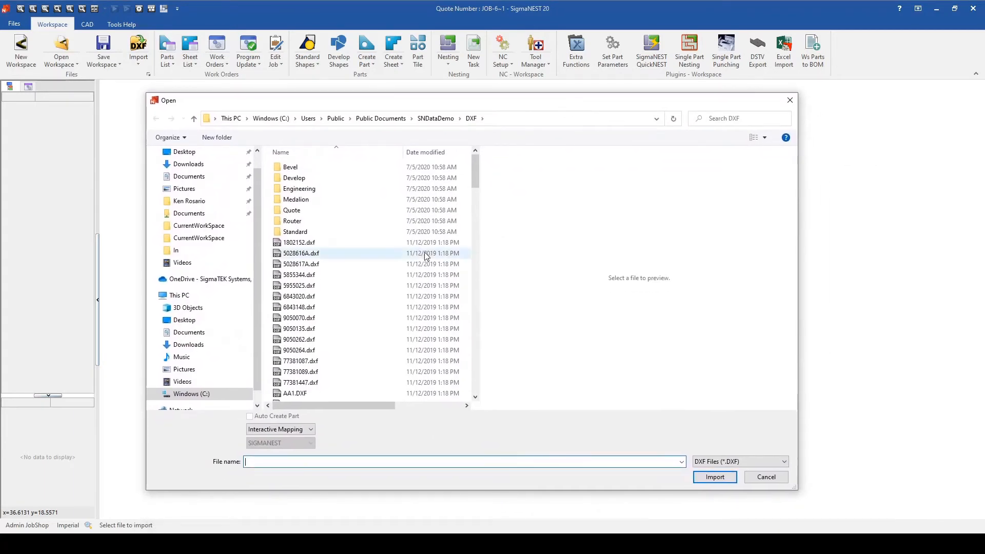
scroll(424, 258, down, 3)
drag(341, 307, 356, 336)
click(718, 477)
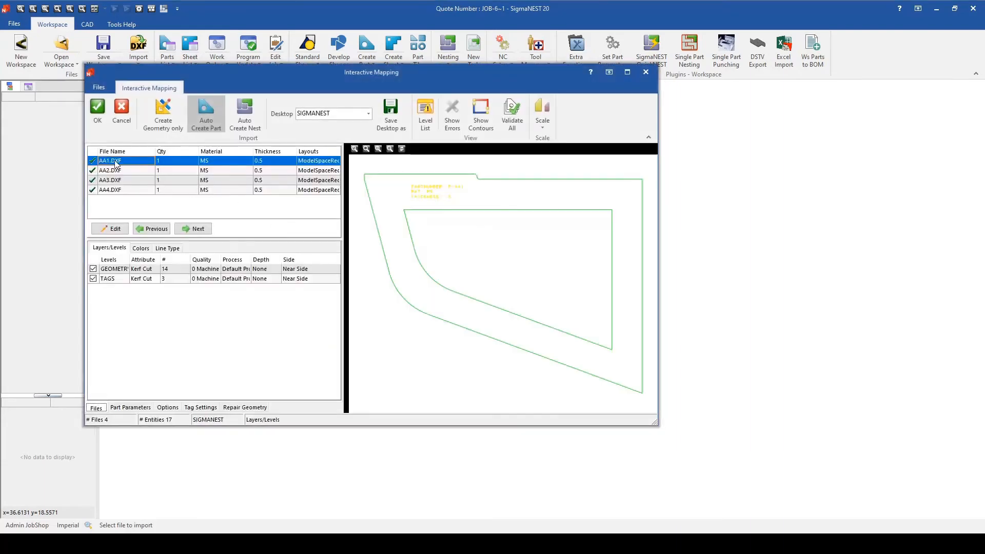
- Check the geometry of the four DXF files and accept the interactive mapping to create the parts
drag(117, 162, 119, 176)
click(120, 180)
click(120, 190)
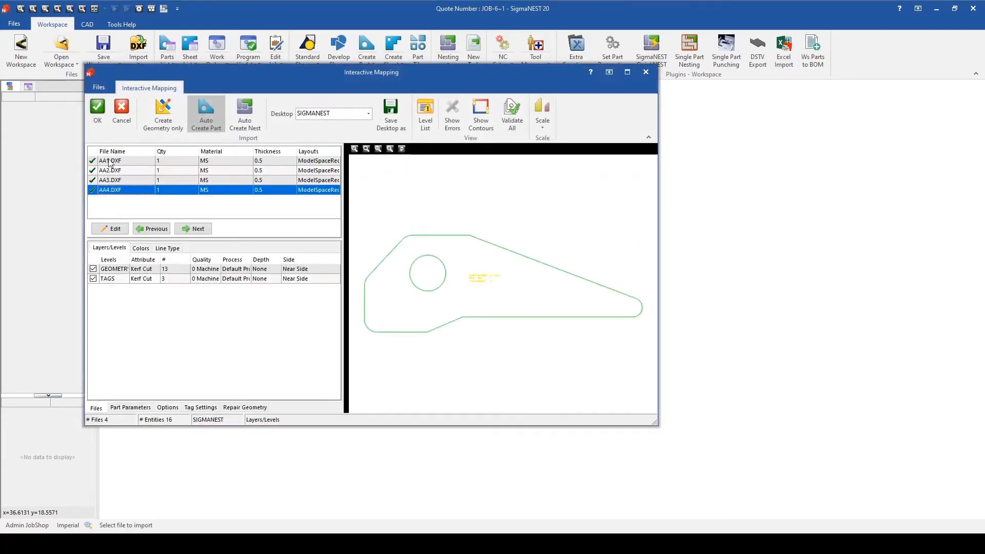
click(96, 123)
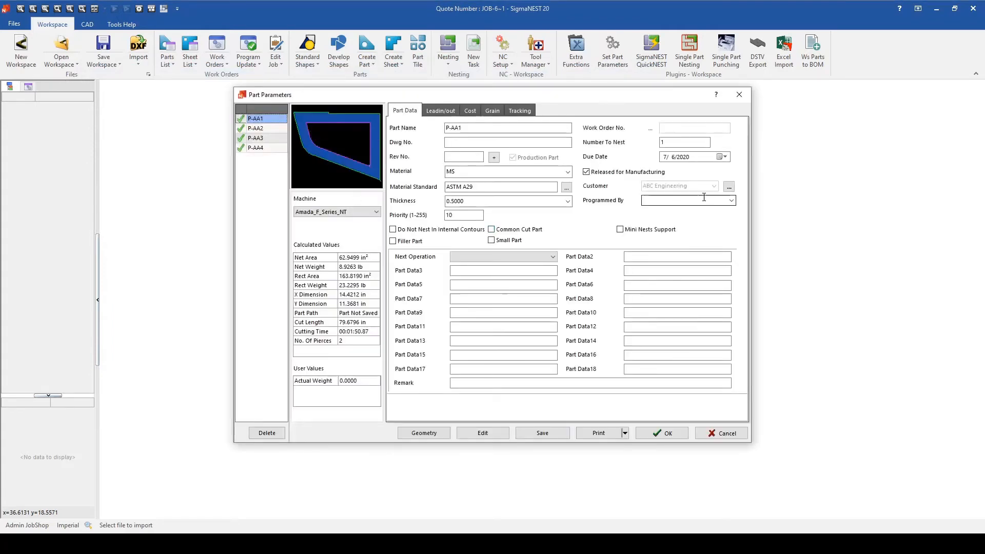
- Set the thickness of all four parts, P-AA1 to P-AA4, to 0.1050
shift+click(256, 147)
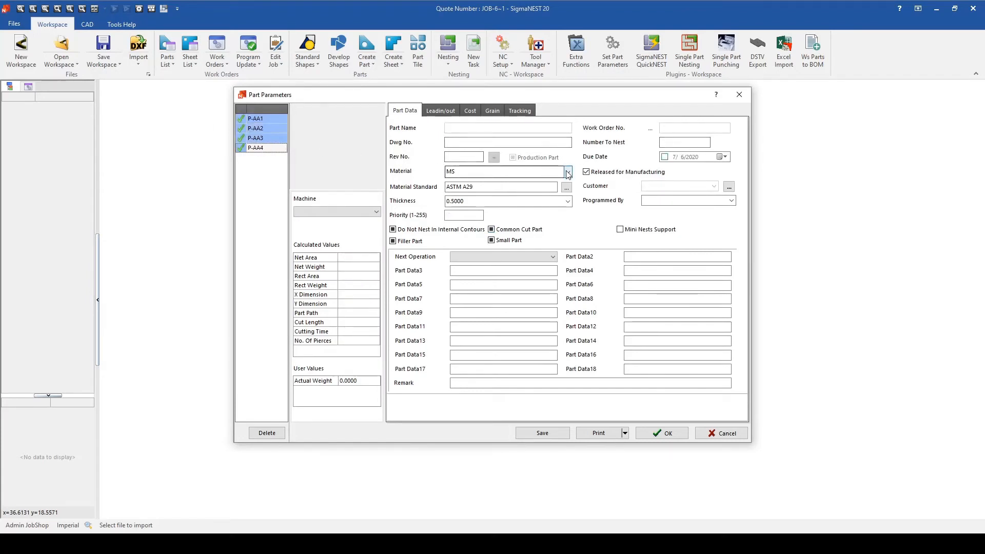
key(Tab)
key(Tab)
text(.)
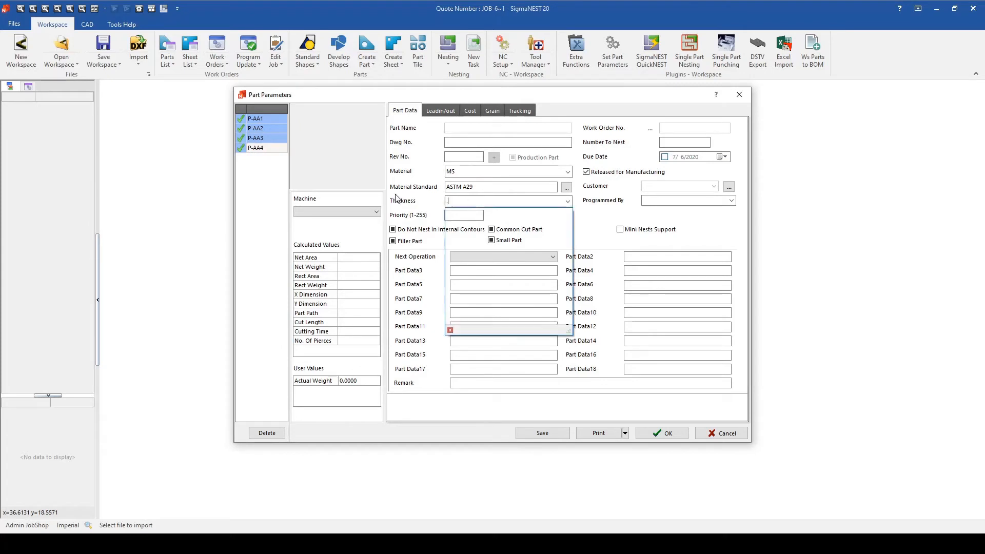
text(12)
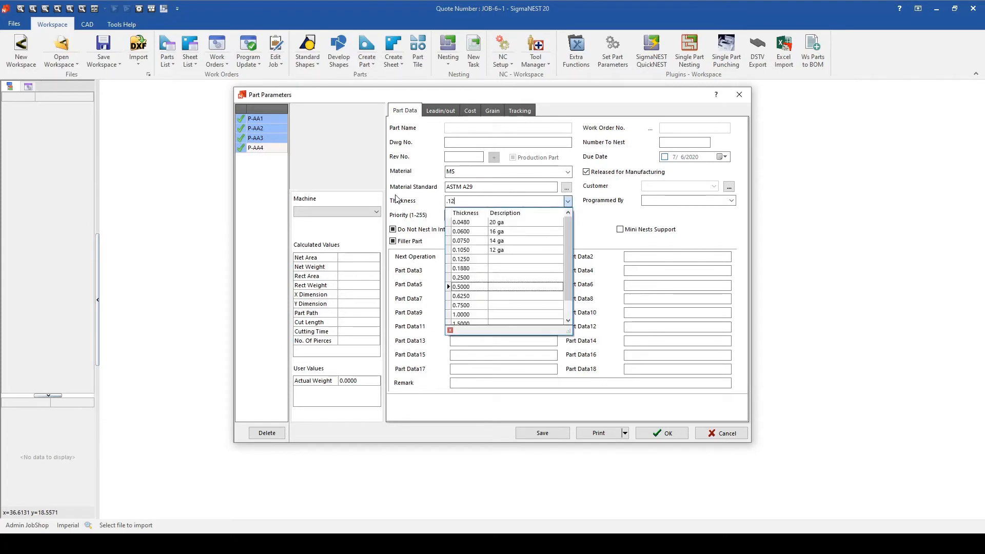
click(448, 248)
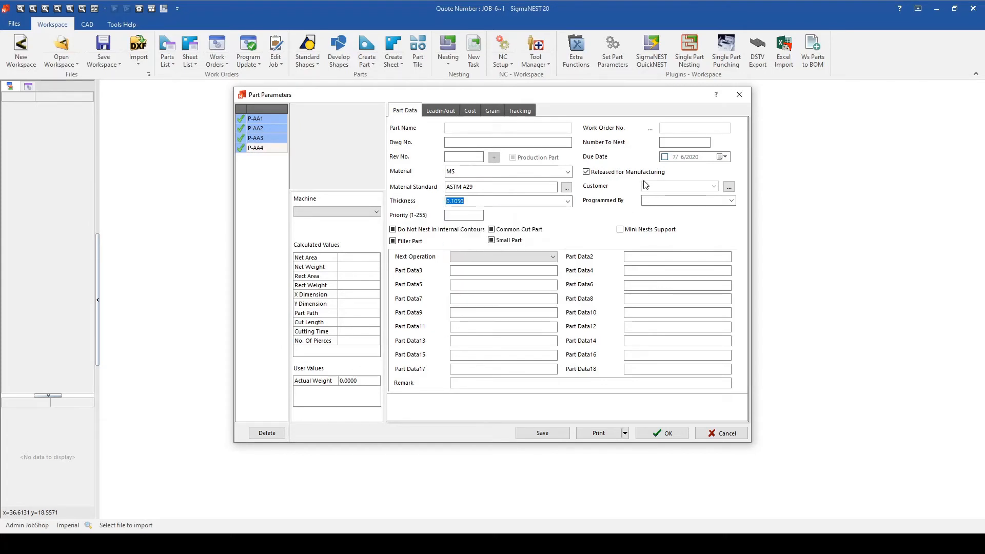
- Set the four parts' number to nest to 10 and machine to Amada_F_Series_NT, and confirm the part parameters
click(673, 142)
text(10)
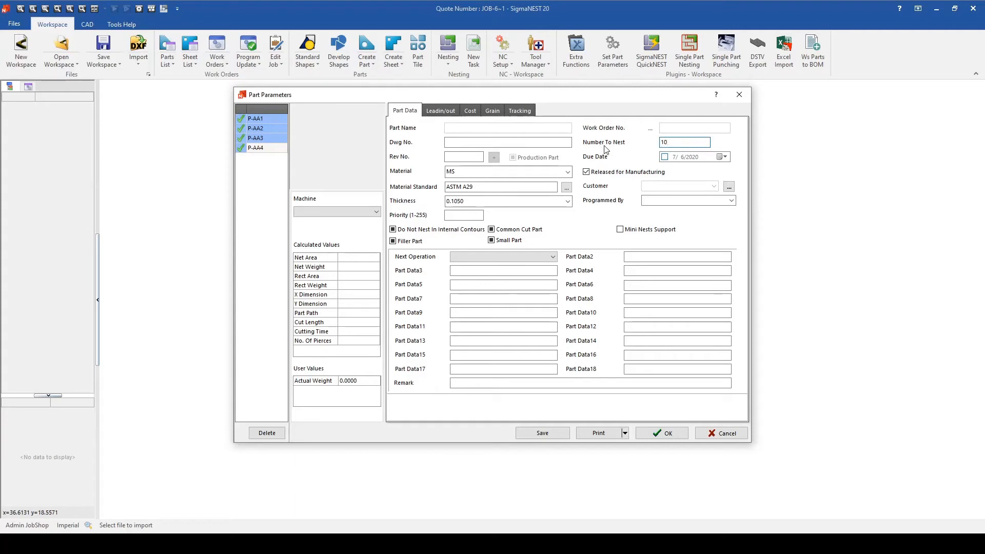
click(333, 210)
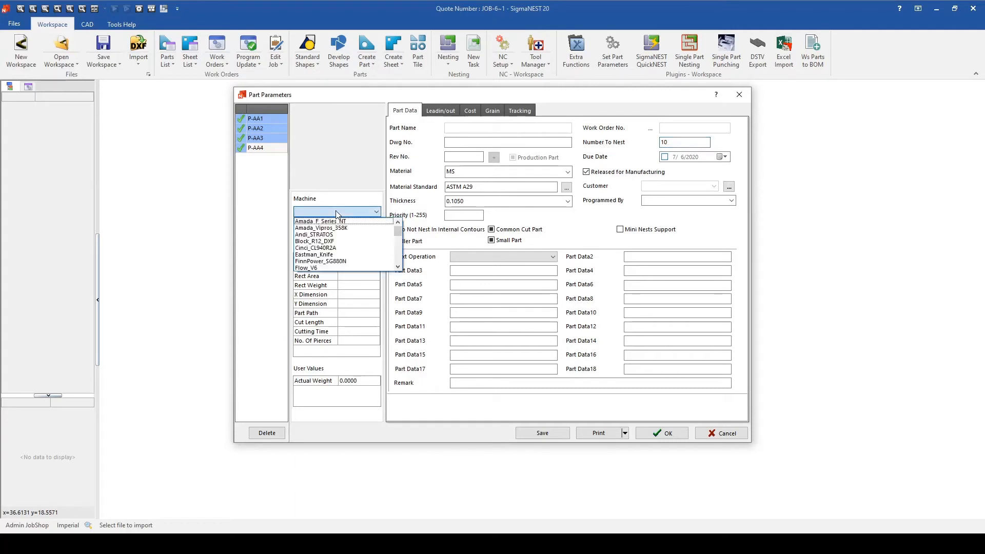
click(339, 221)
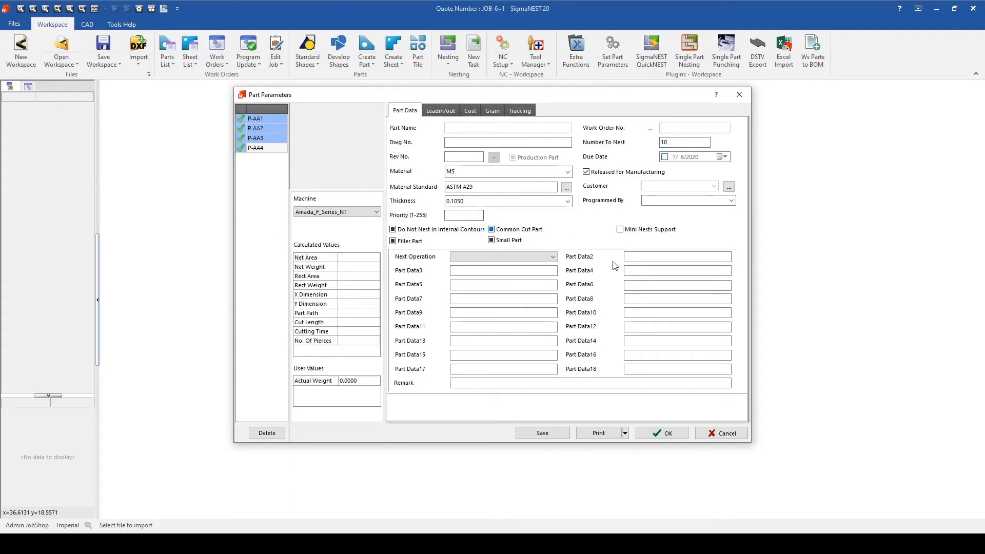
click(667, 432)
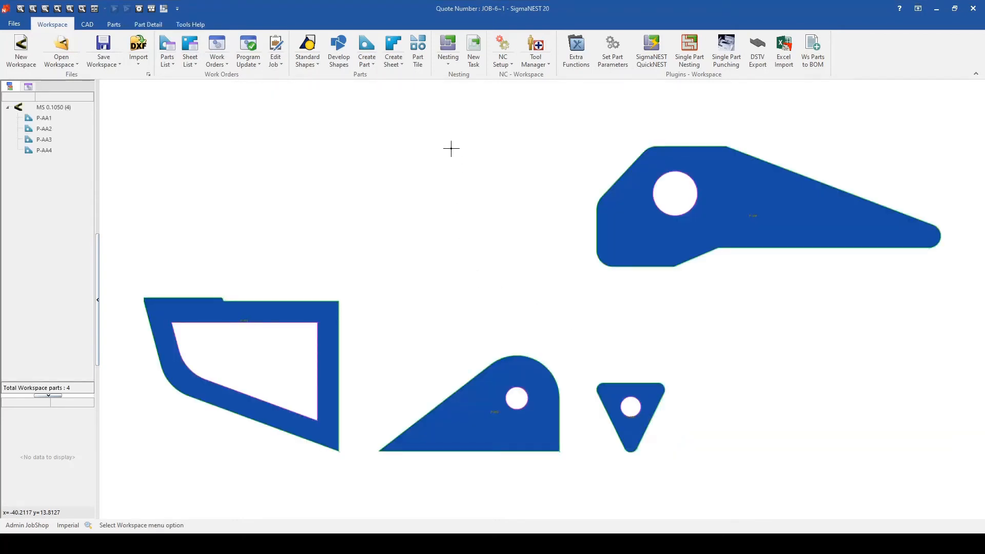
- Run Auto Task by group on the workspace parts and open the resulting nest layout
click(448, 62)
click(449, 100)
click(629, 357)
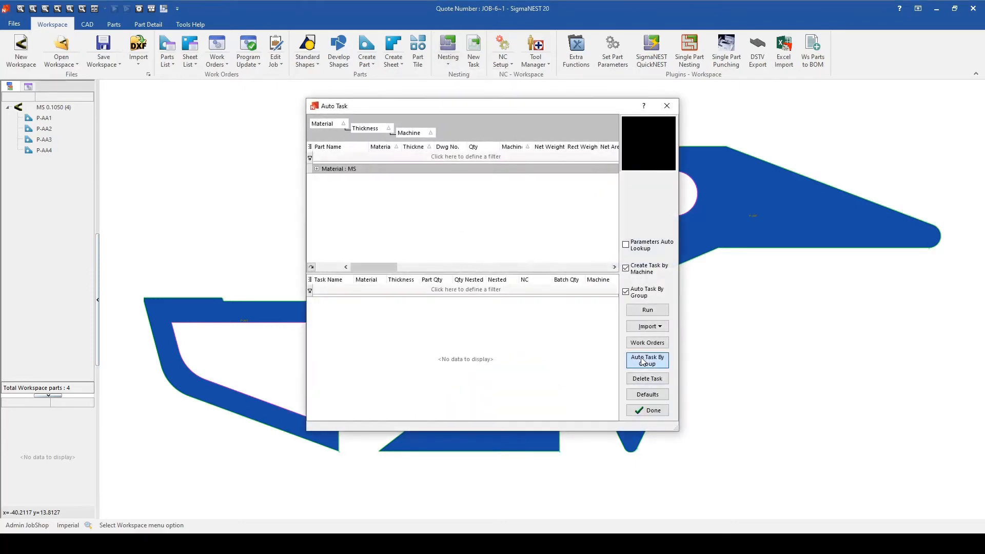
click(642, 309)
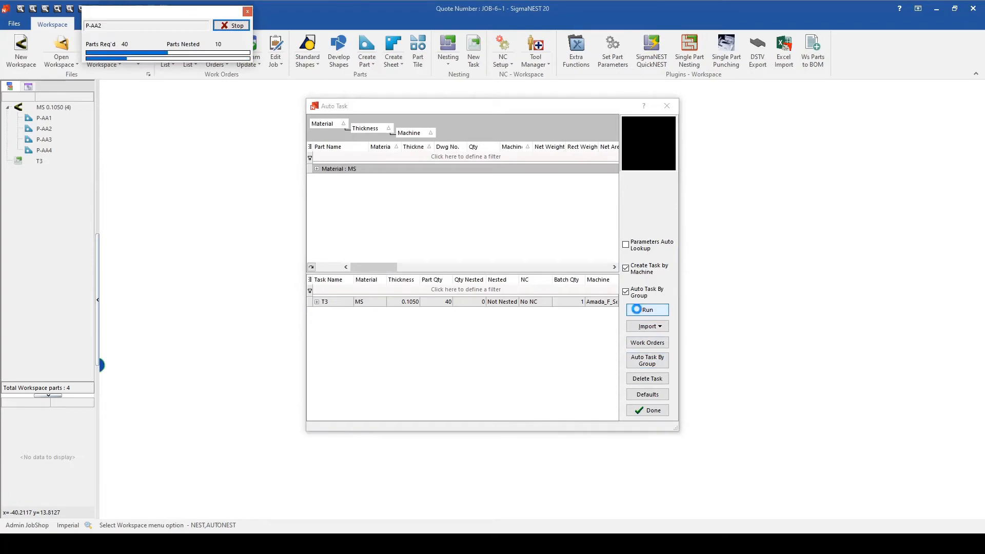
click(647, 410)
double_click(26, 163)
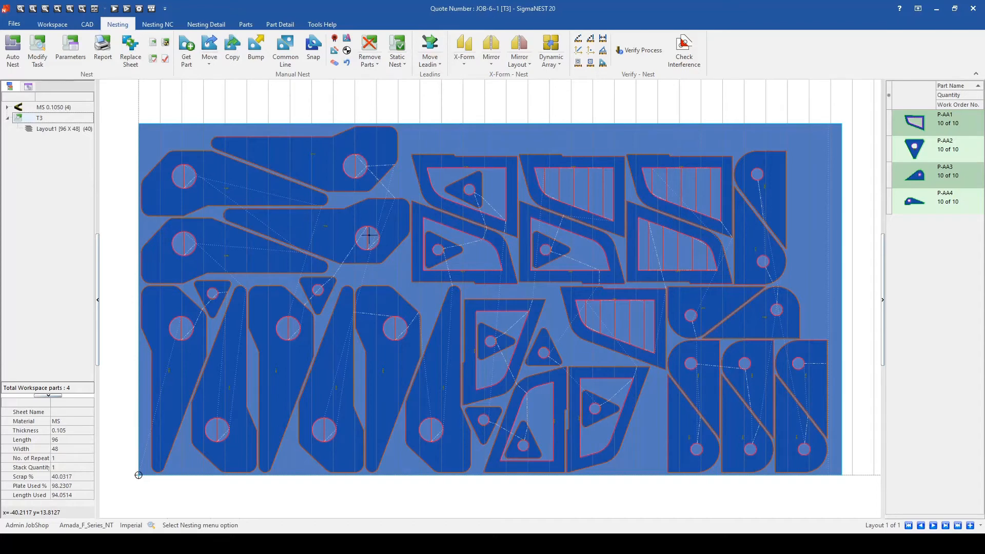
- Reopen the job in SigmaMRP for editing and start a simple item with part code 3D Printed Parts
click(54, 27)
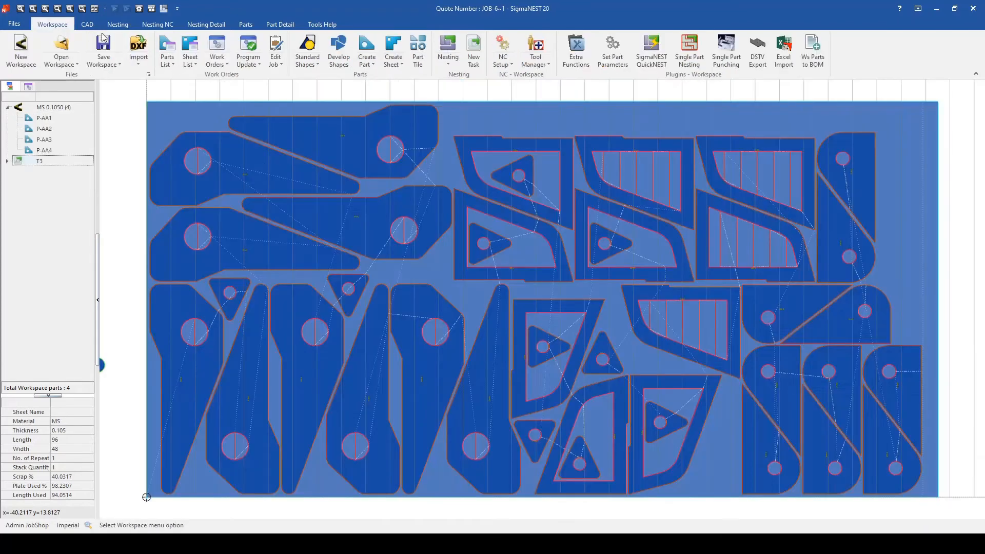
click(281, 61)
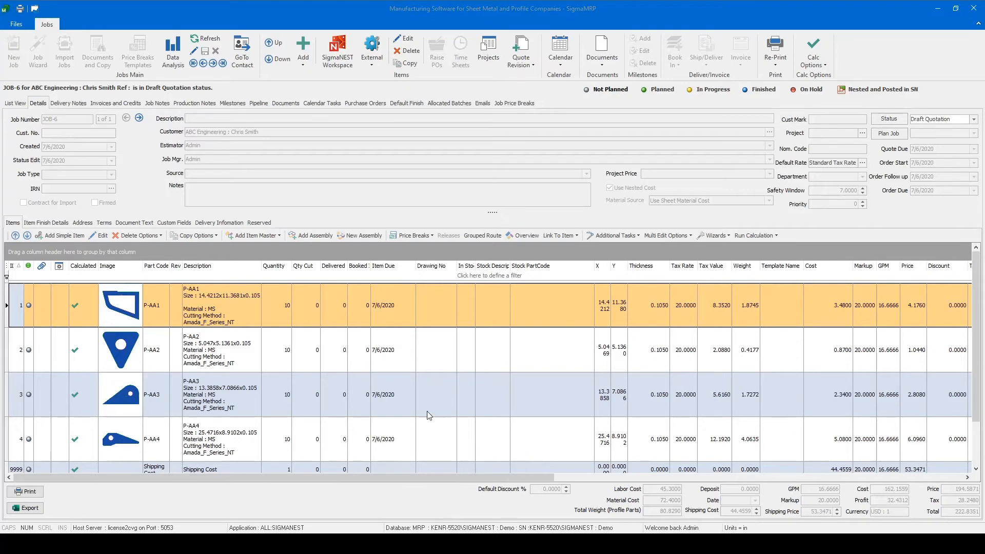
click(55, 236)
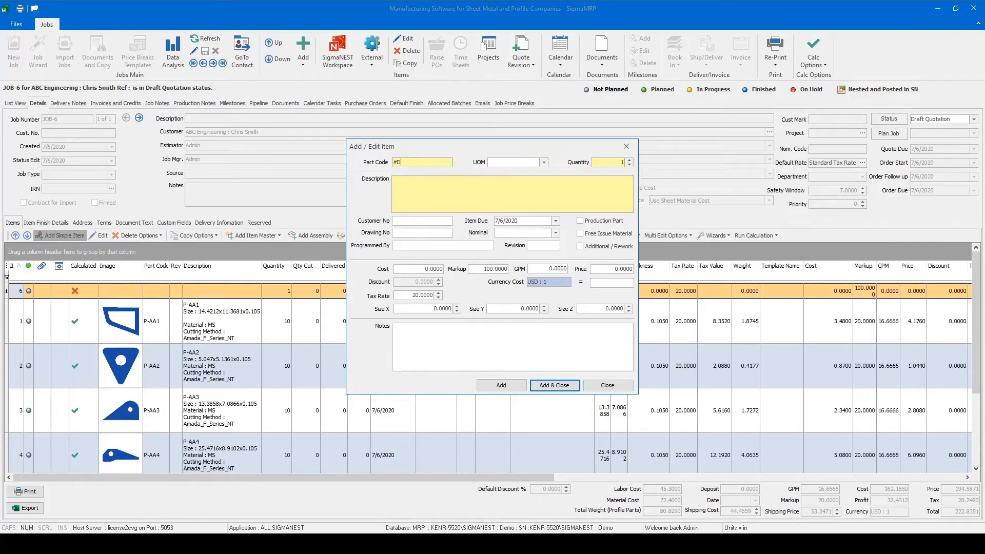
key(BackSpace)
key(BackSpace)
text(3D Printed Parts)
- Enter 3D Printed Gear as the item's description, keeping its quantity at 1
click(617, 163)
double_click(594, 162)
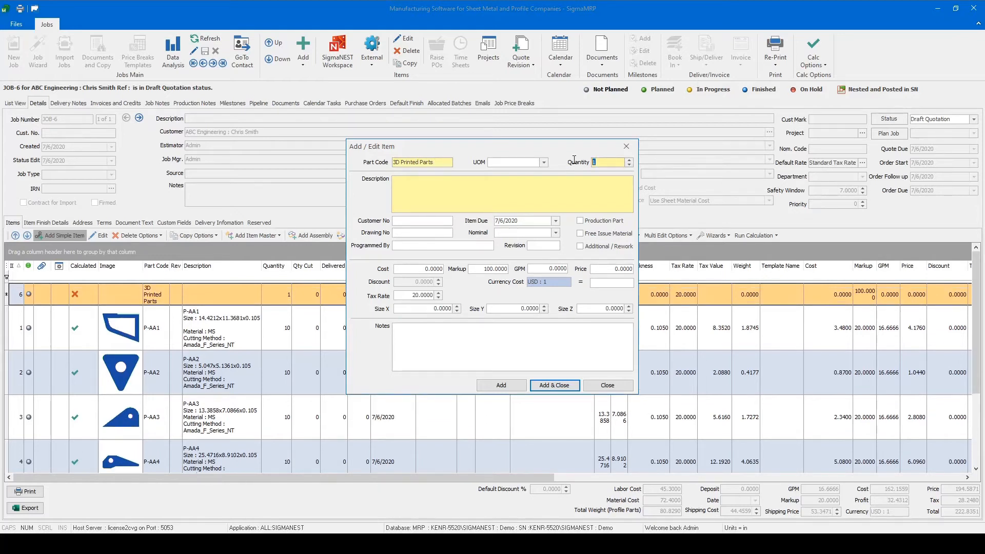
click(545, 187)
text(3D Printed Gear)
- Set the item's cost to 150 and markup to 20, and add it to the job
click(608, 162)
click(413, 269)
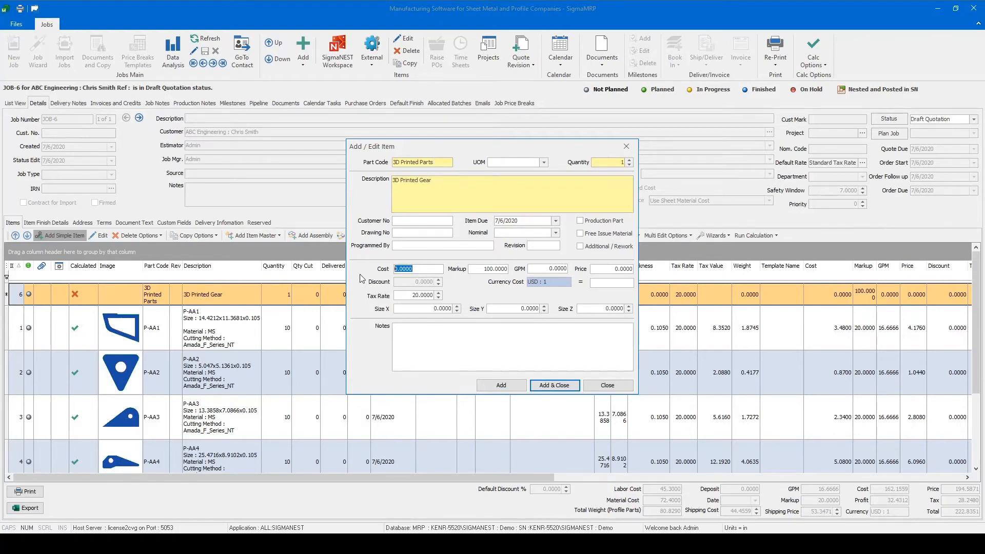
text(150)
key(Tab)
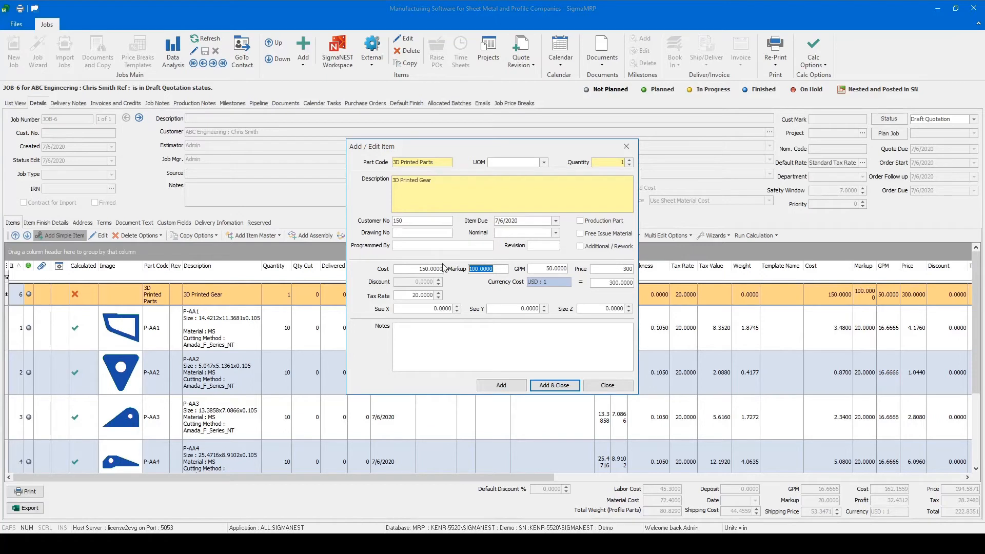
text(20)
key(Tab)
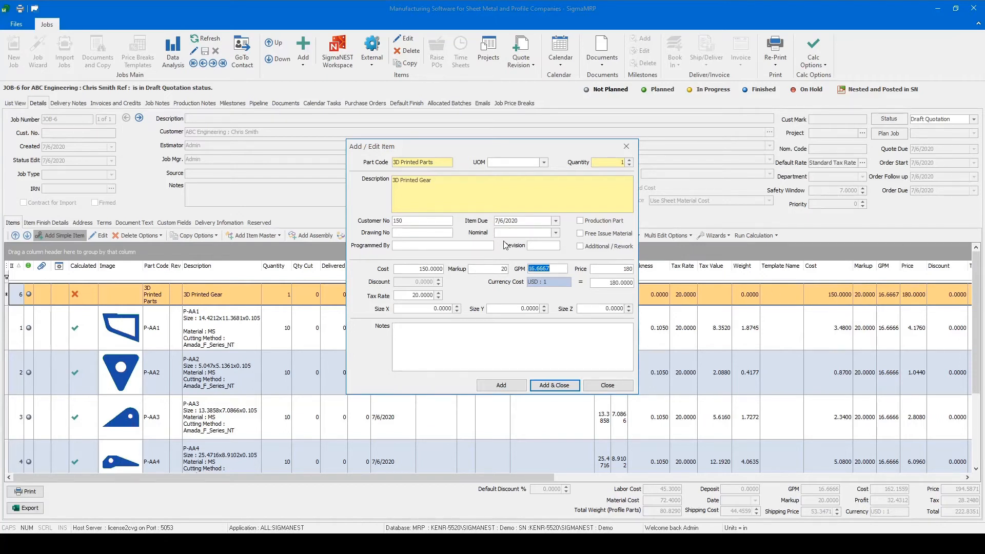
click(606, 268)
click(553, 386)
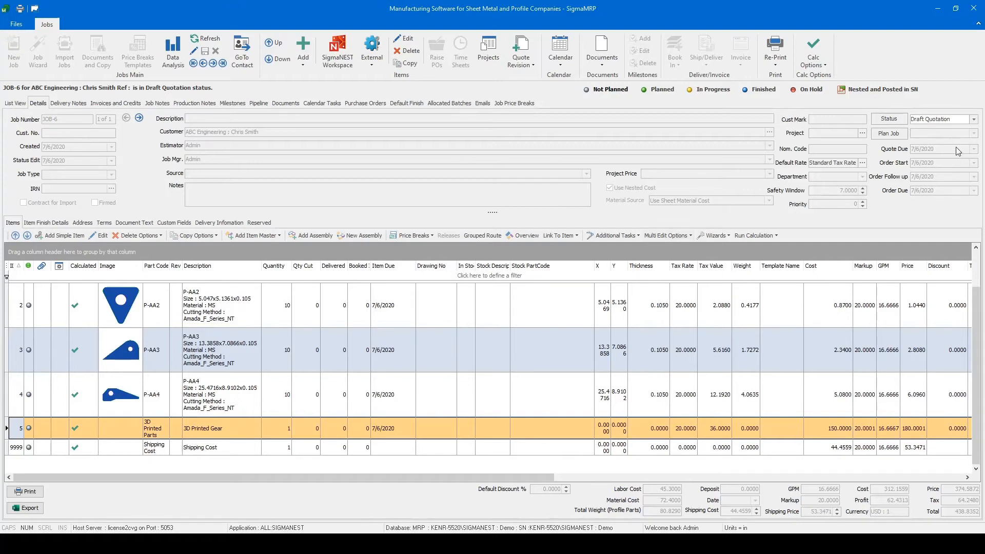
- Set the job's status to Quote and generate the quote document from the SQ_Quotation.rtm template
click(974, 120)
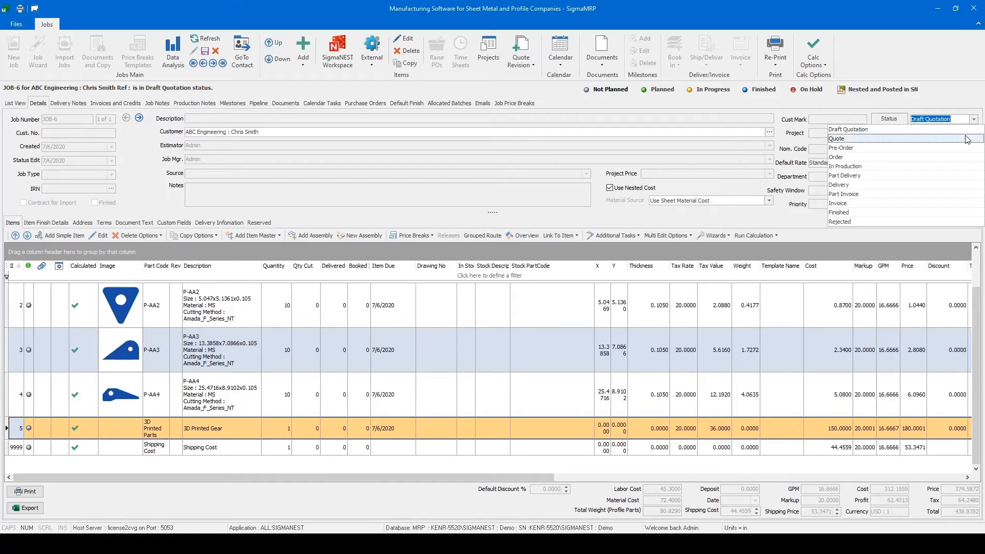
click(967, 139)
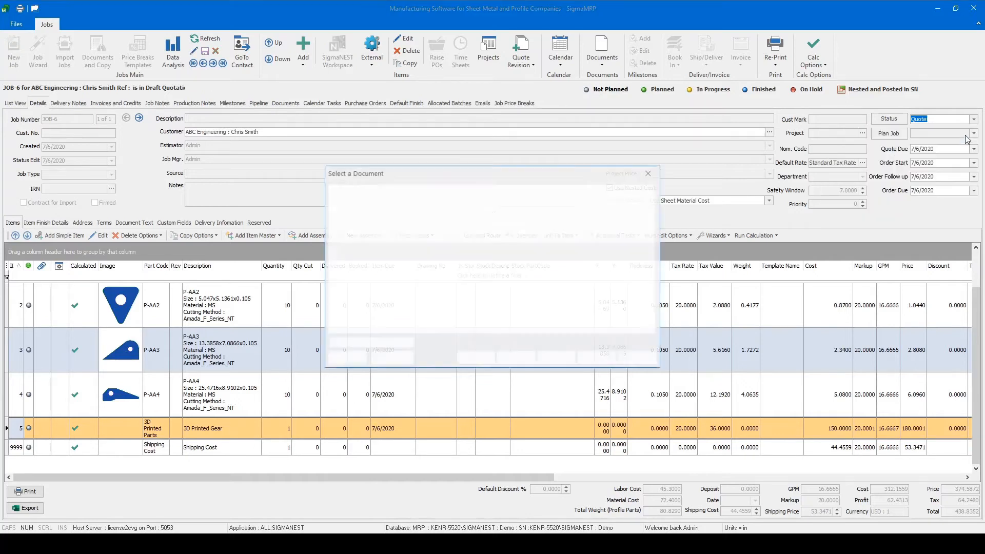
drag(442, 176, 441, 179)
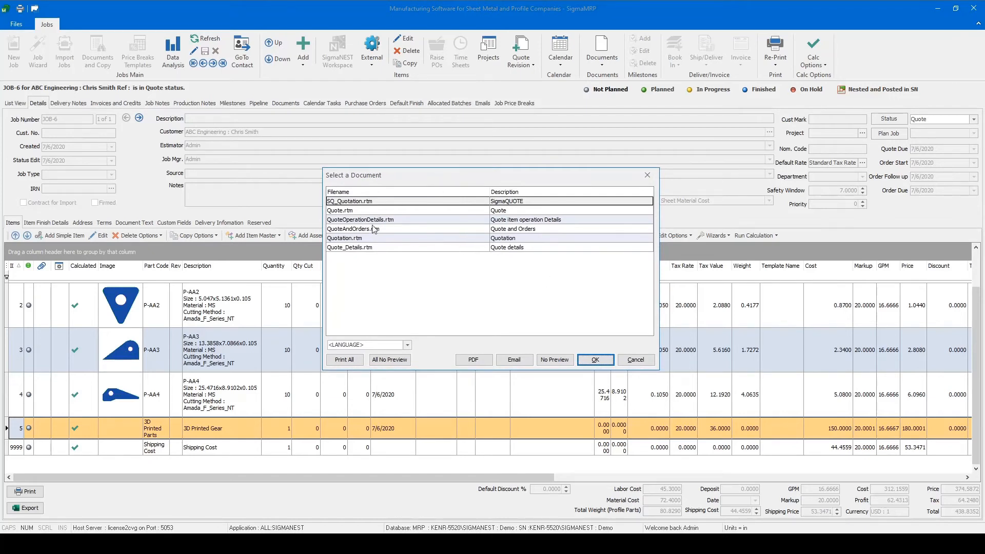
click(364, 204)
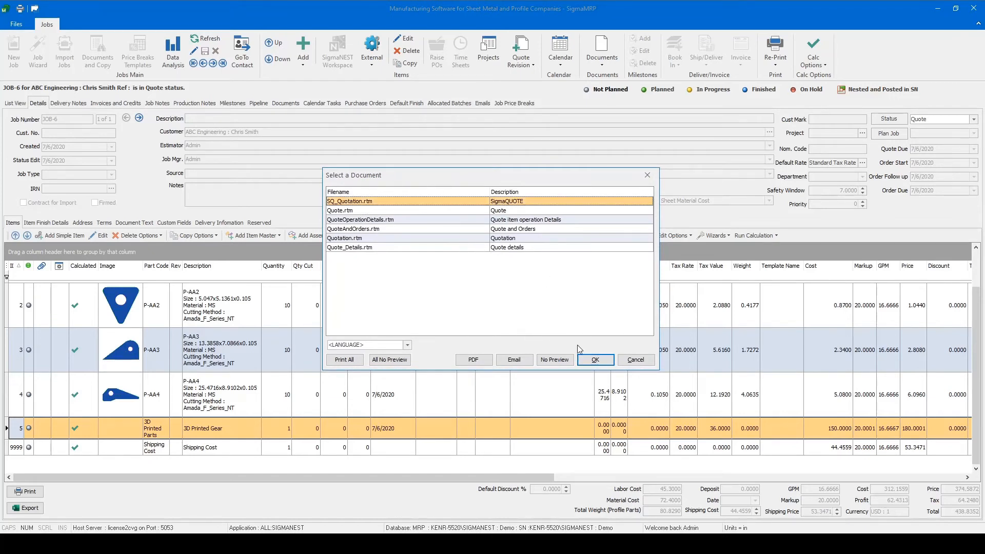
click(591, 359)
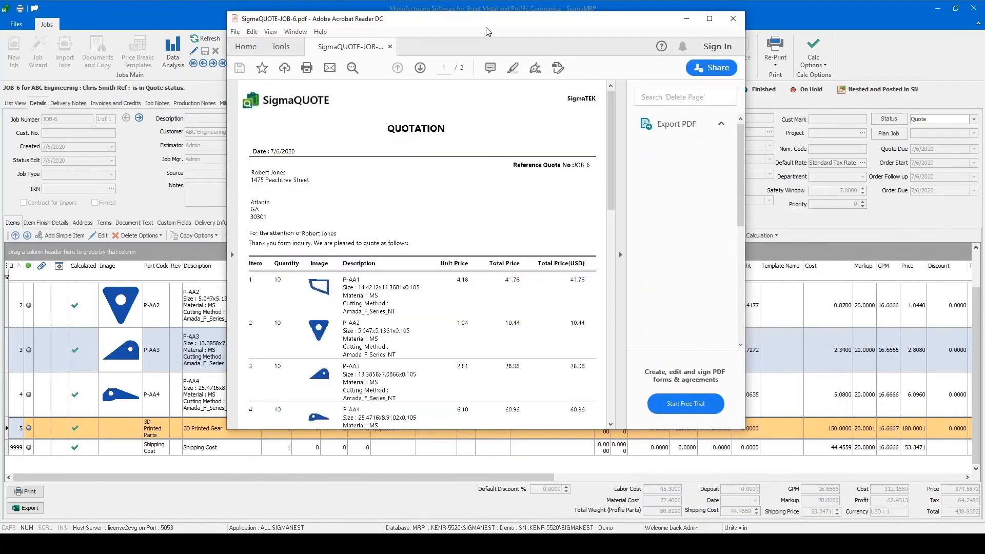
- Examine the quotation PDF at full size, from the customer details and line items to the total and terms
double_click(506, 21)
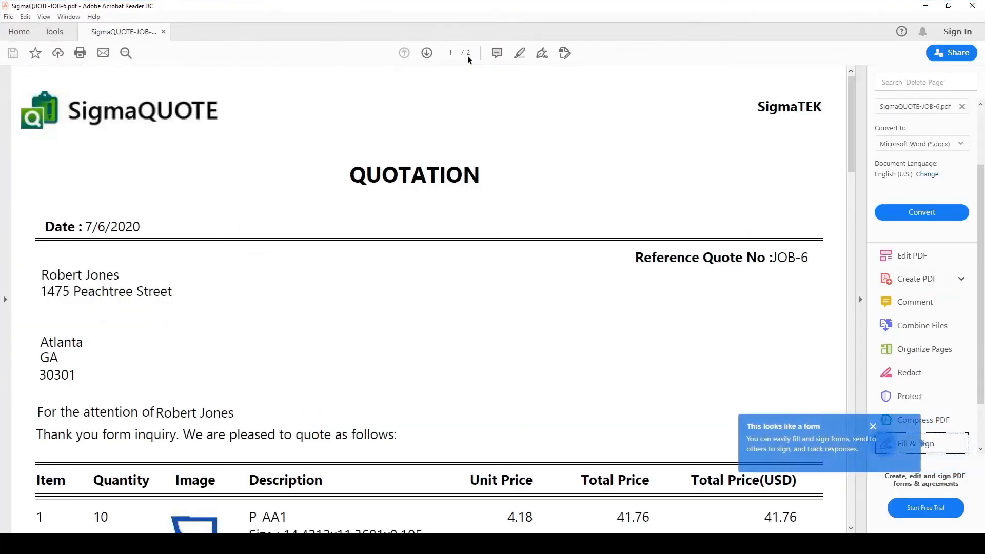
scroll(455, 150, down, 2)
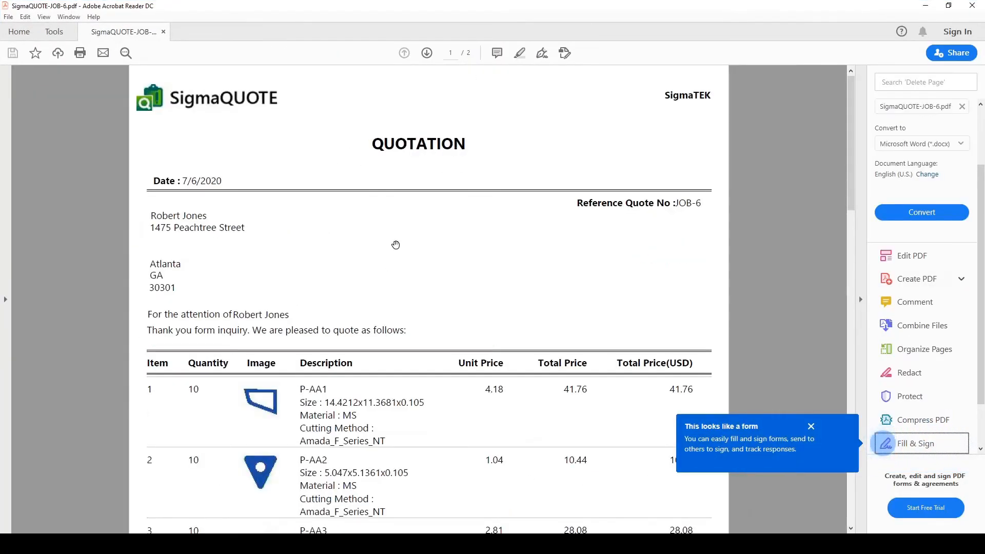
scroll(396, 242, down, 3)
scroll(396, 239, down, 3)
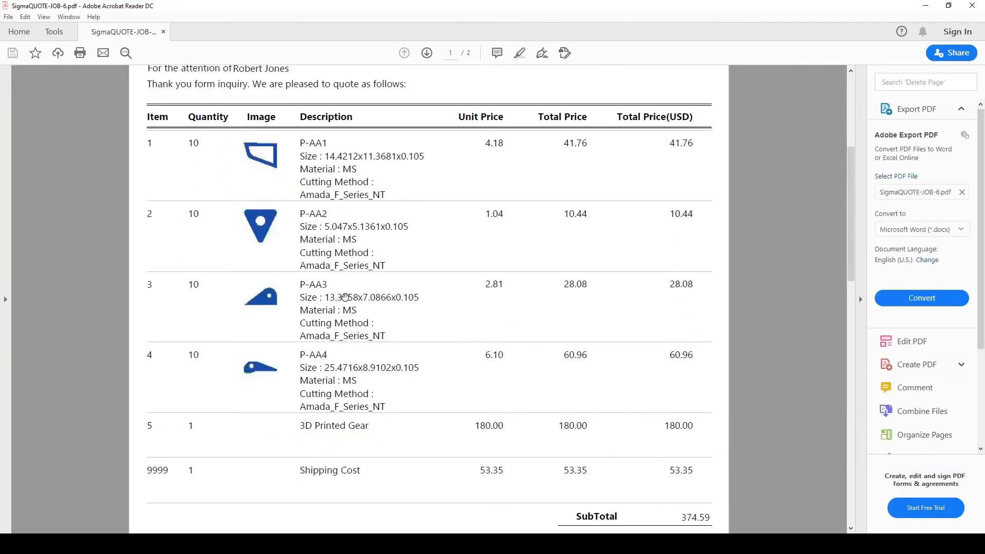
scroll(359, 354, down, 2)
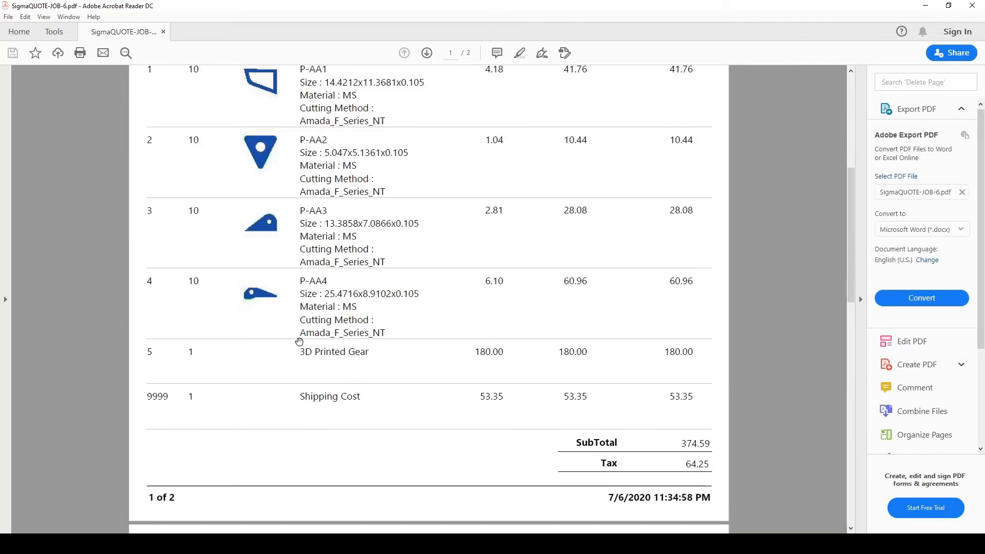
scroll(381, 348, down, 5)
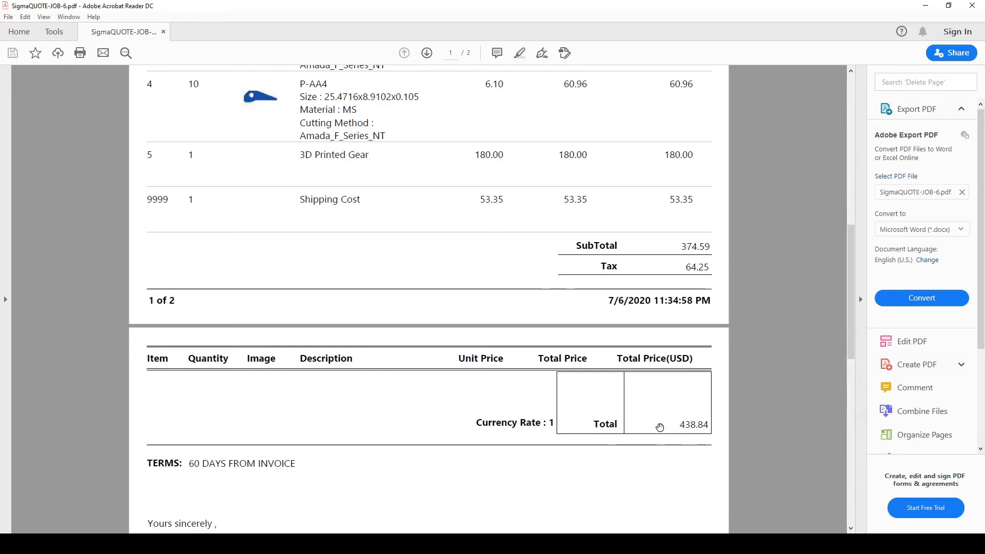
scroll(660, 429, down, 3)
scroll(653, 310, down, 4)
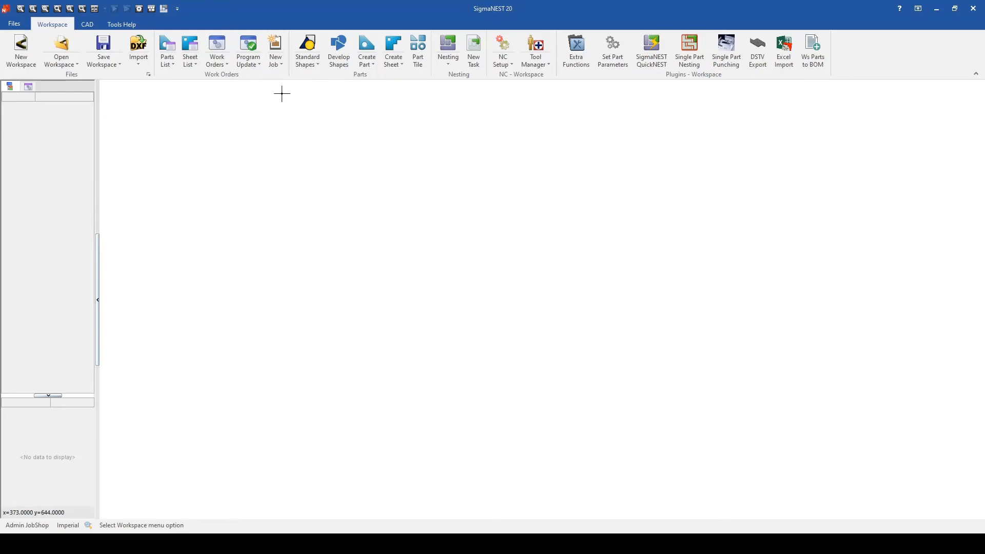
- Open the ABC Engineering job from the SigmaNEST jobs list and create a new quote revision of it
click(283, 65)
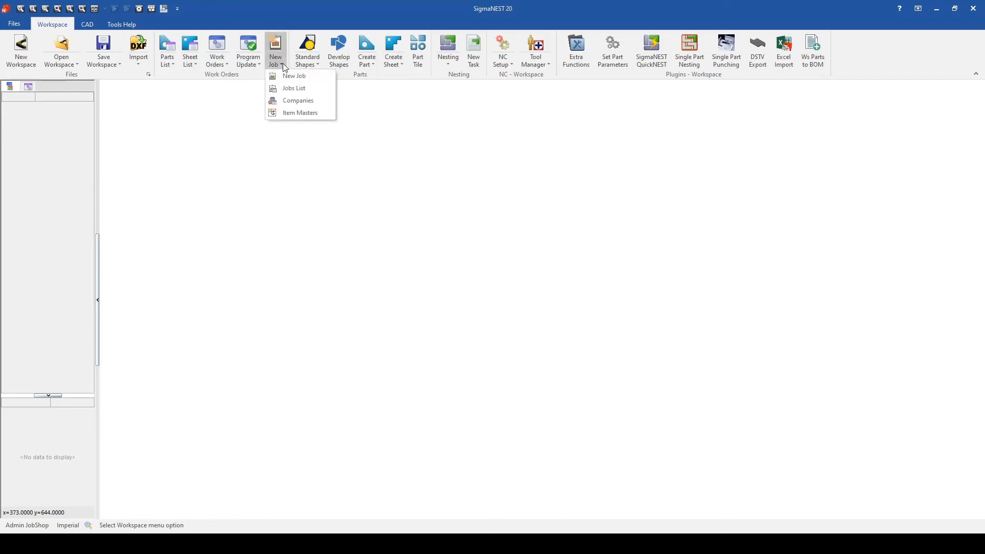
click(291, 91)
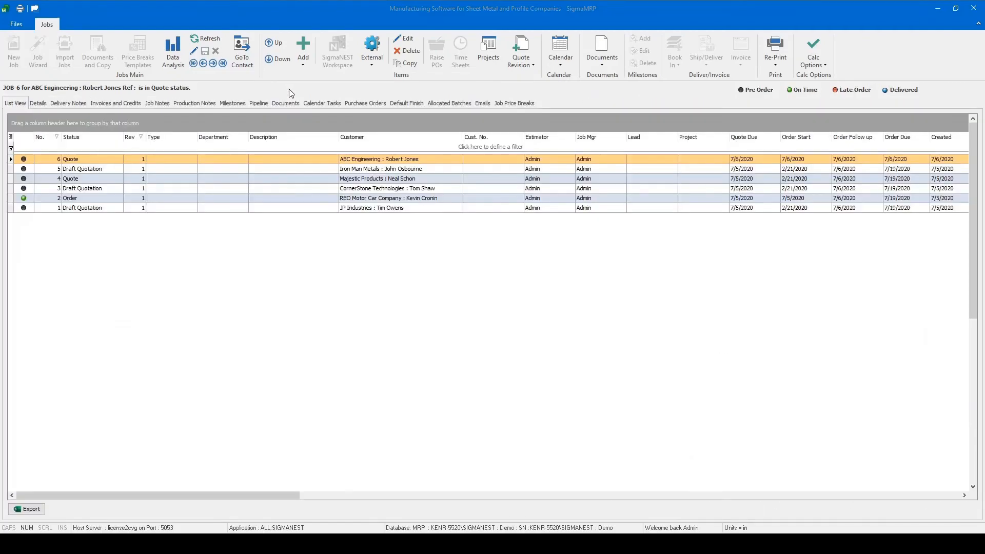
double_click(331, 164)
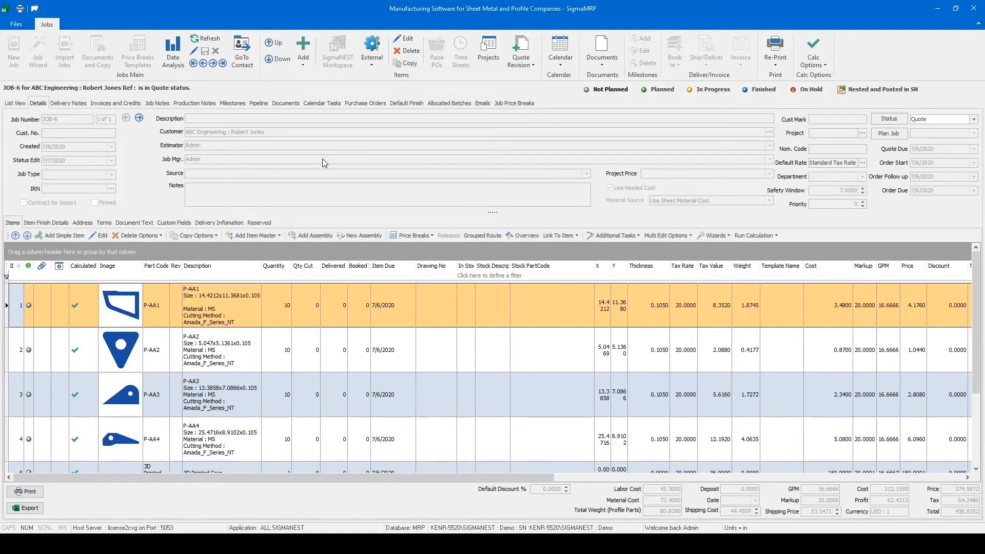
click(532, 68)
click(534, 76)
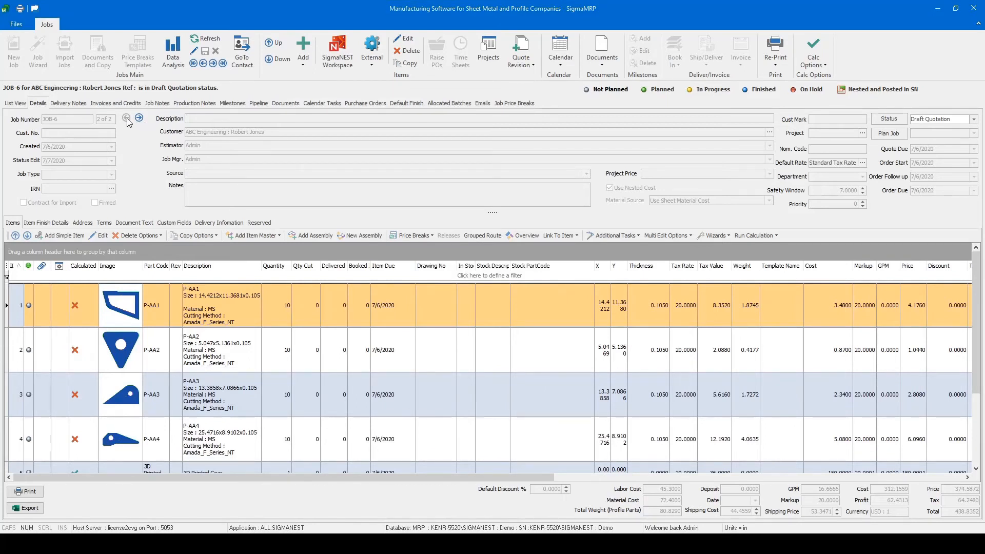
- Delete the 3D Printed Gear item from the revised quote
scroll(188, 367, down, 1)
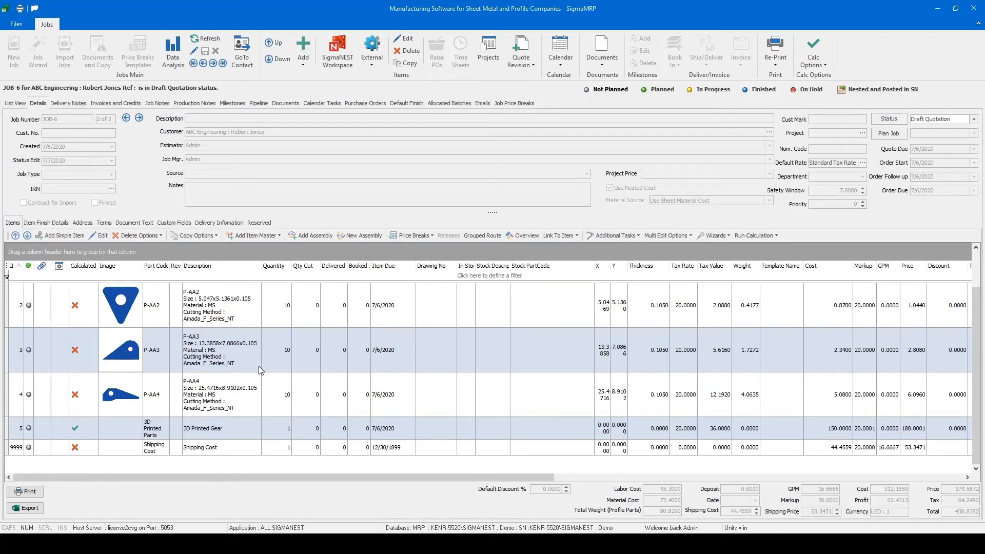
click(139, 434)
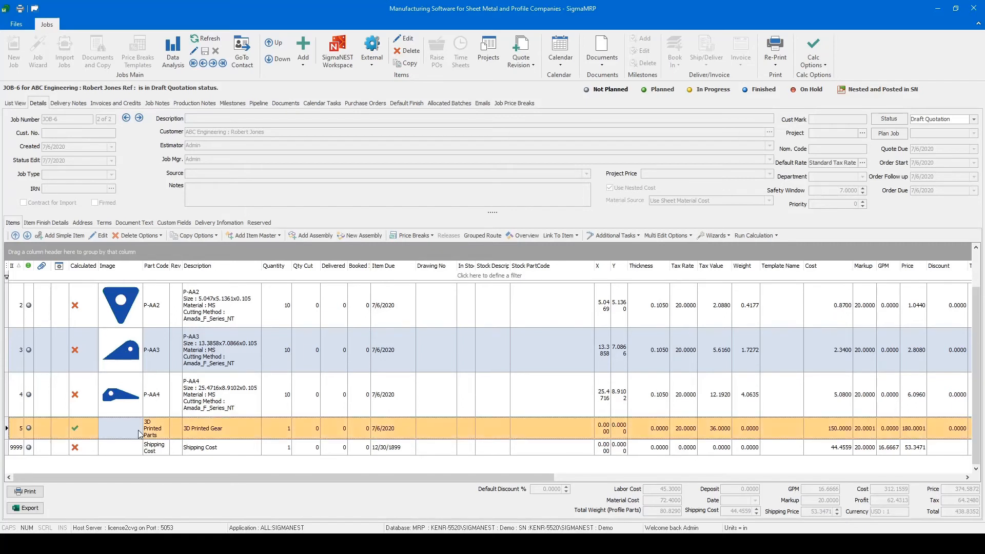
click(152, 239)
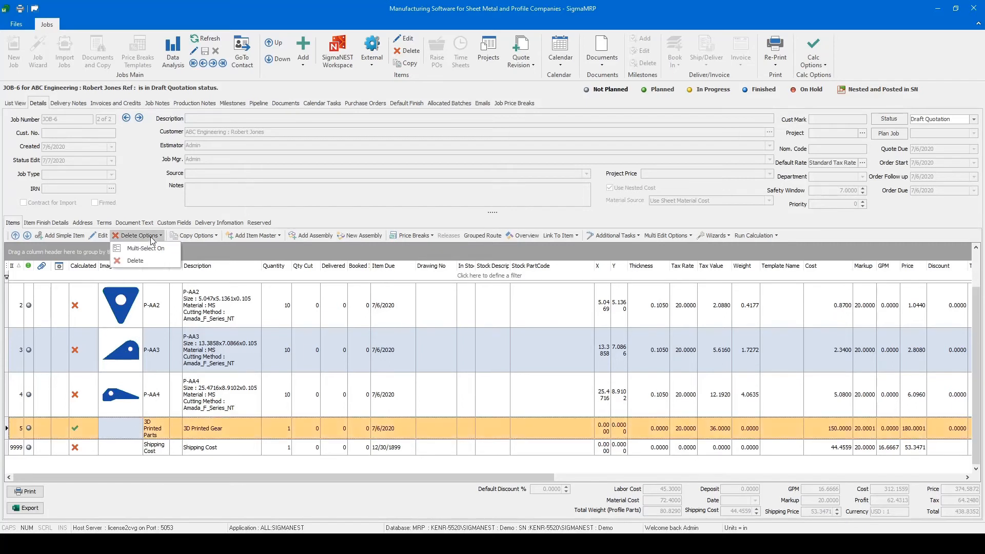
click(149, 260)
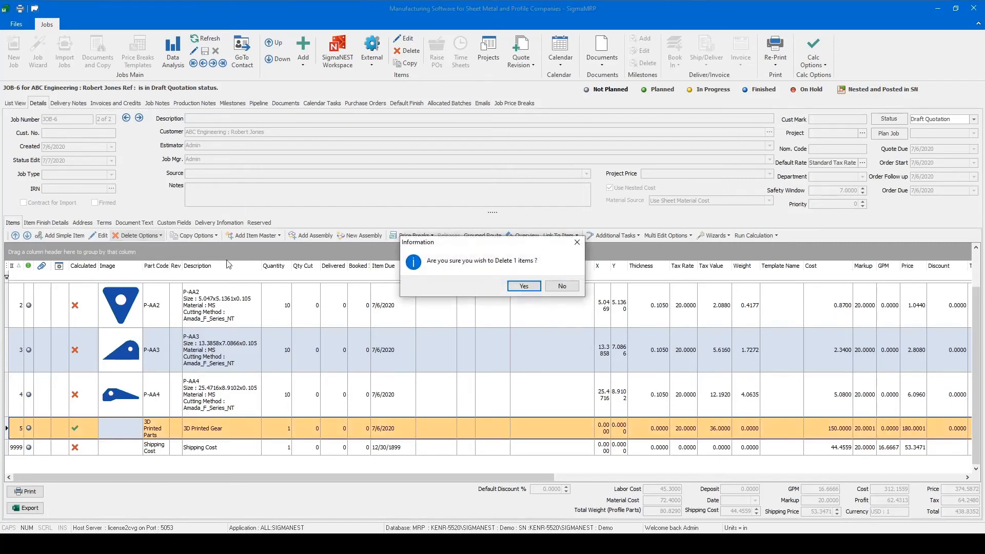
click(540, 288)
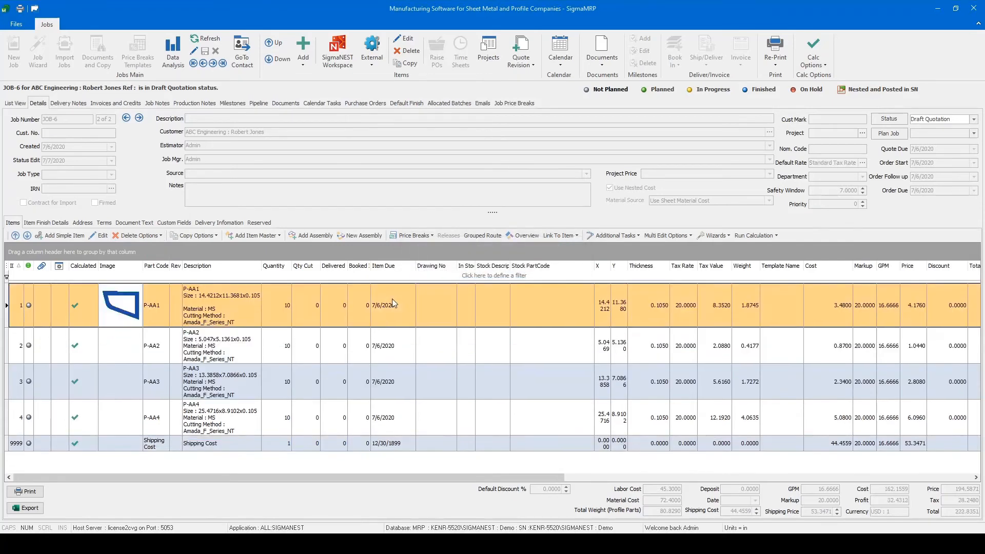
scroll(210, 415, down, 1)
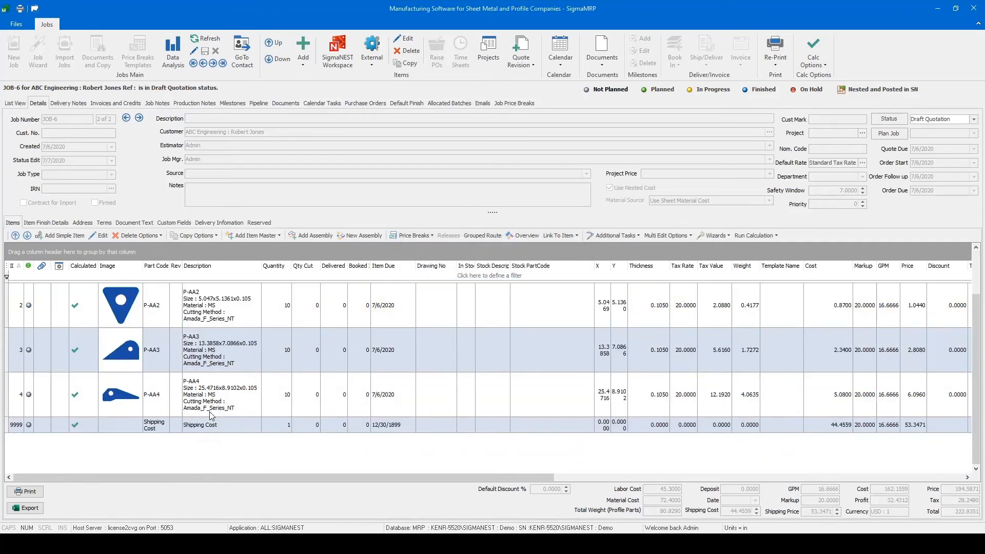
scroll(210, 415, up, 1)
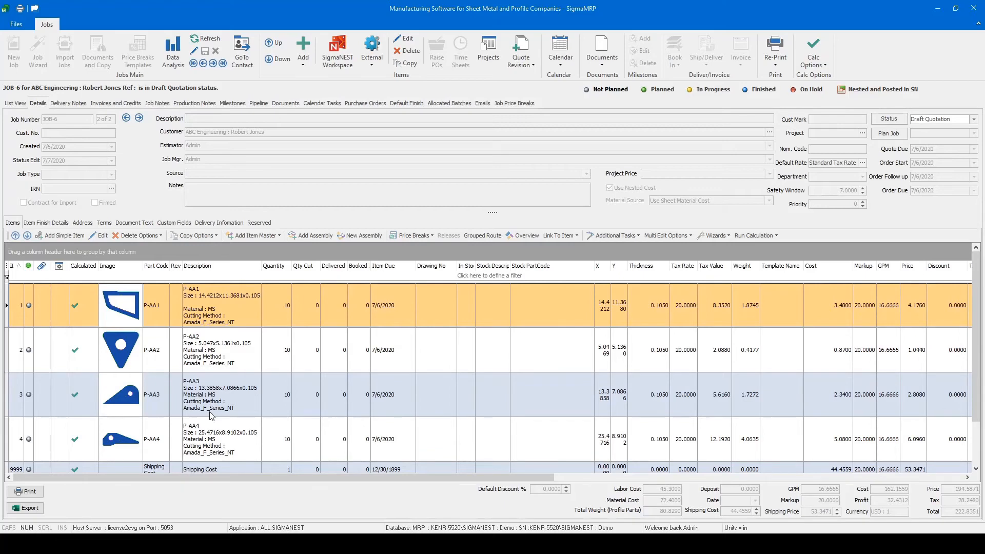
- Open the revised quote's workspace in SigmaNEST and filter the parts list by customer ABC
click(338, 65)
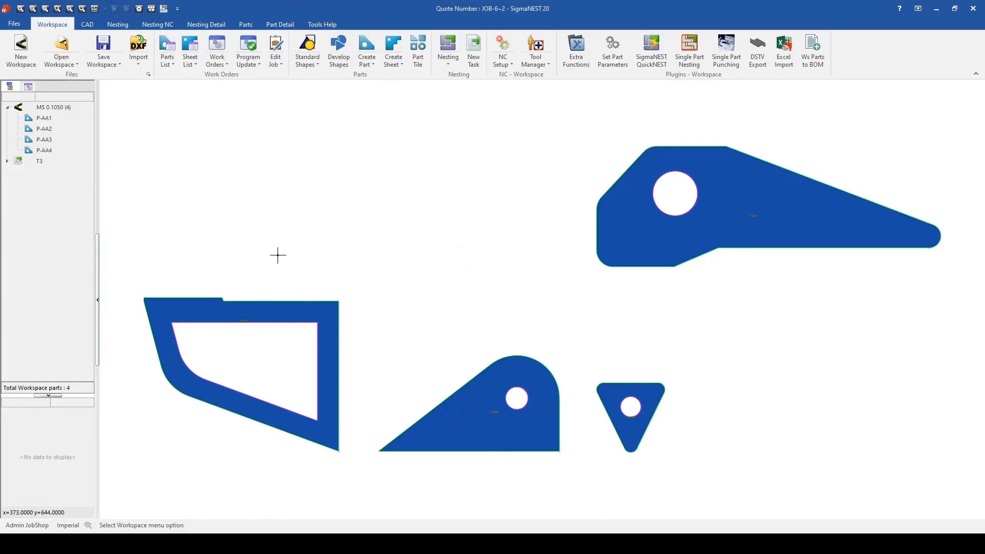
click(375, 286)
click(176, 47)
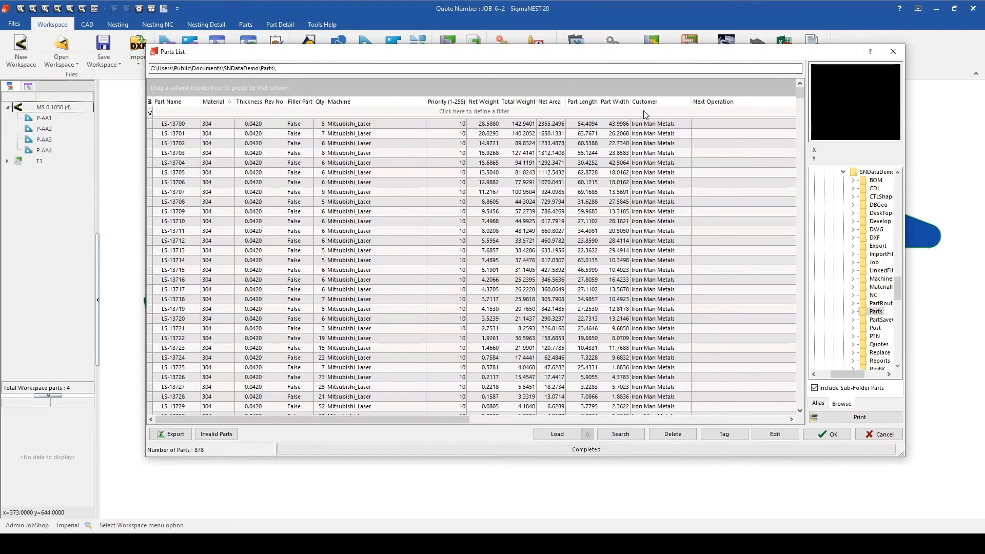
click(645, 111)
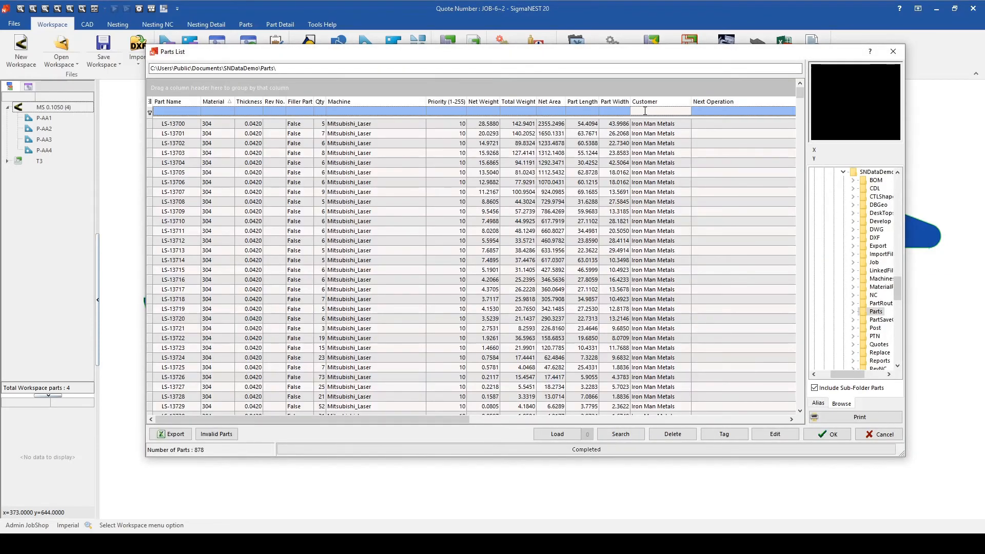
text(ABC)
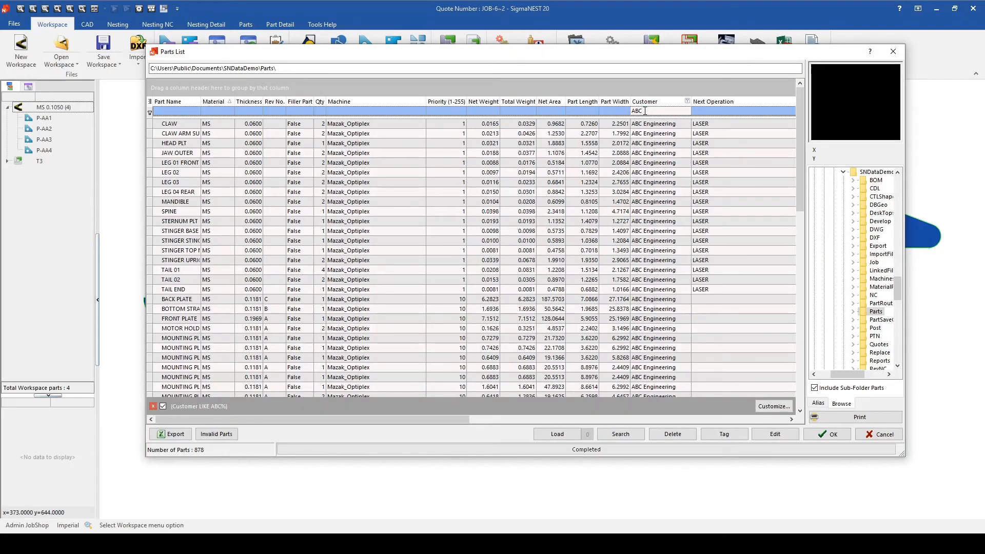
- Add the ABC Engineering parts from CLAW through TAIL END to the workspace
click(645, 124)
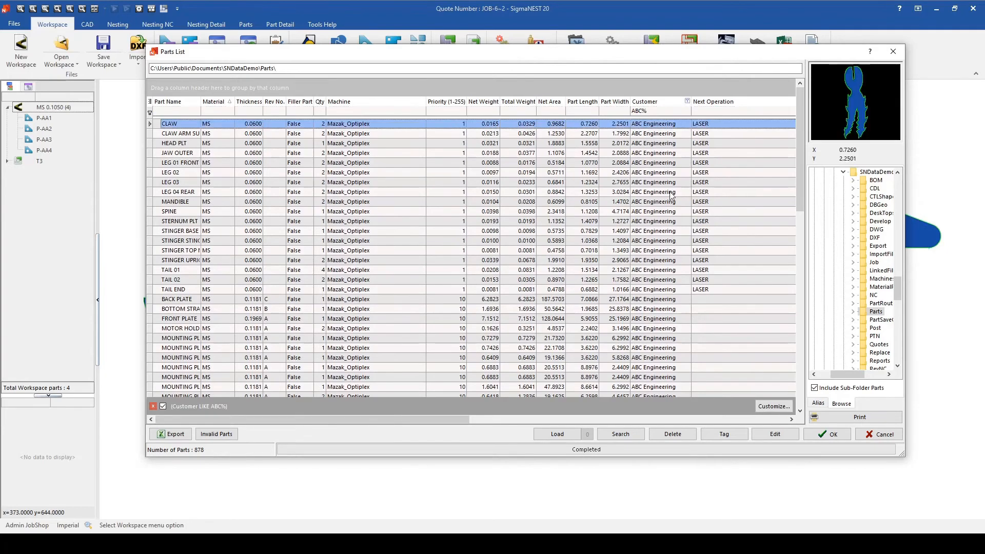
shift+click(681, 290)
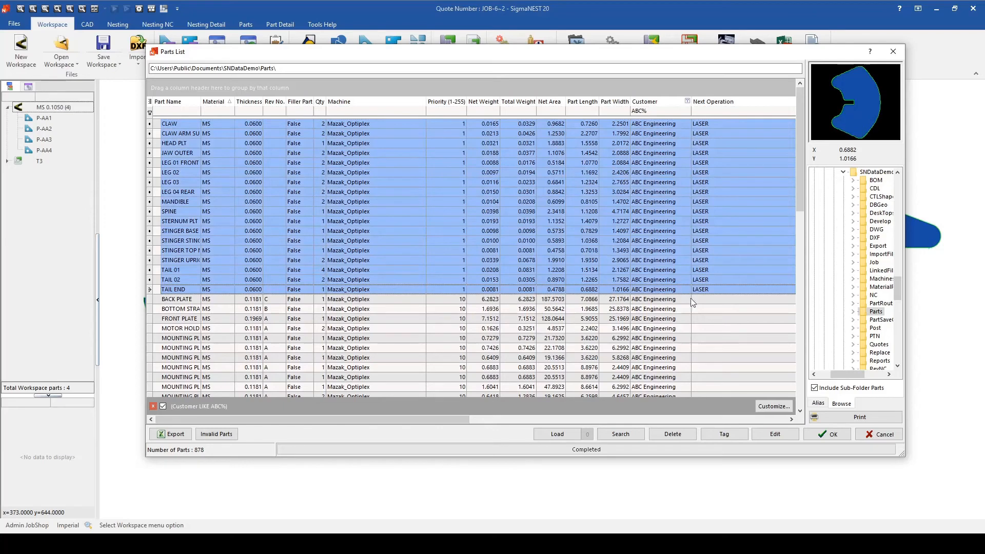
click(836, 435)
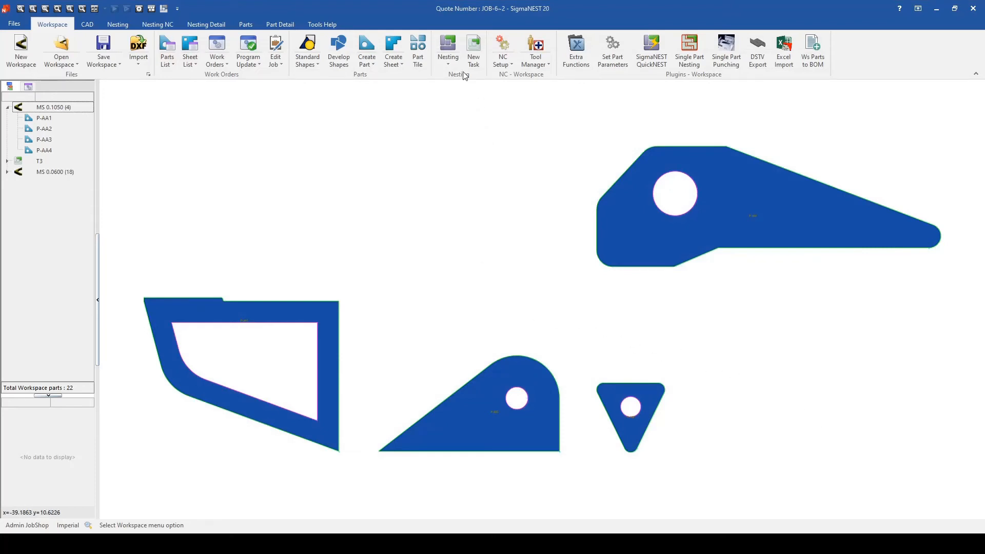
- Open Auto Task and delete the existing nesting task T3
click(448, 59)
click(454, 99)
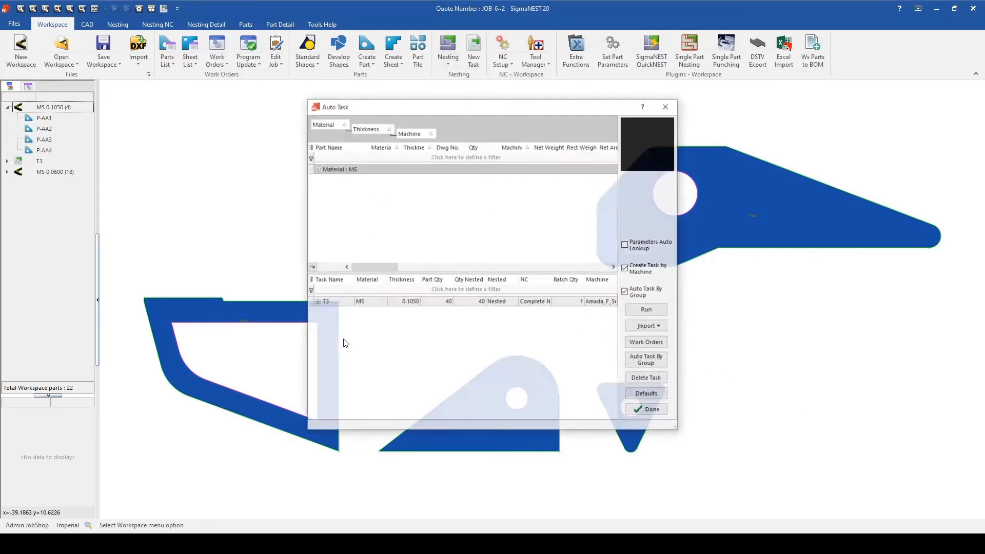
click(417, 302)
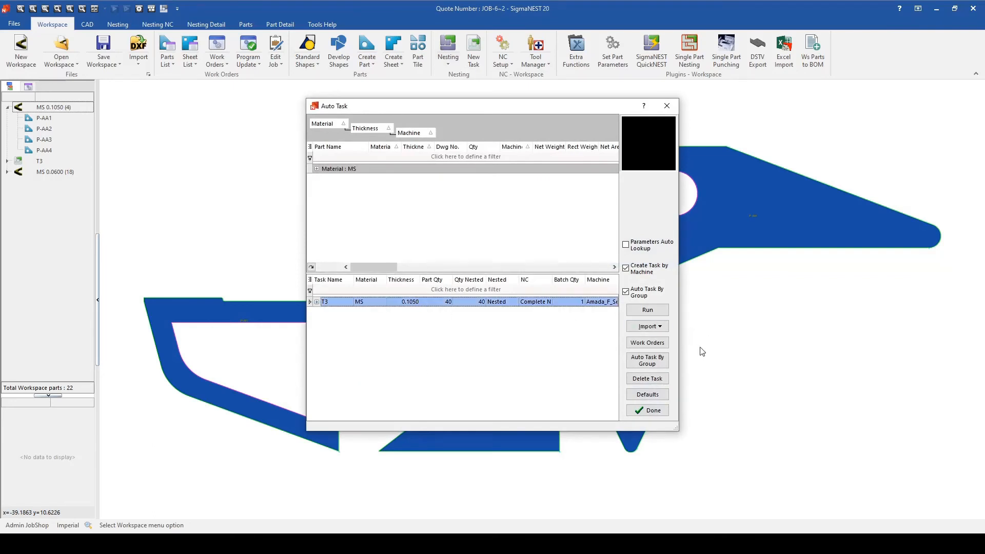
click(647, 378)
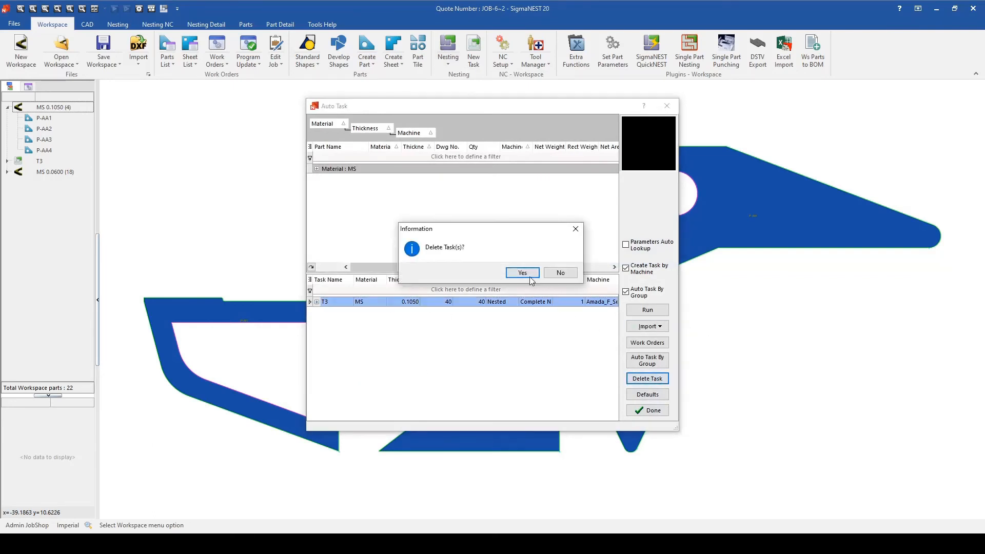
click(522, 273)
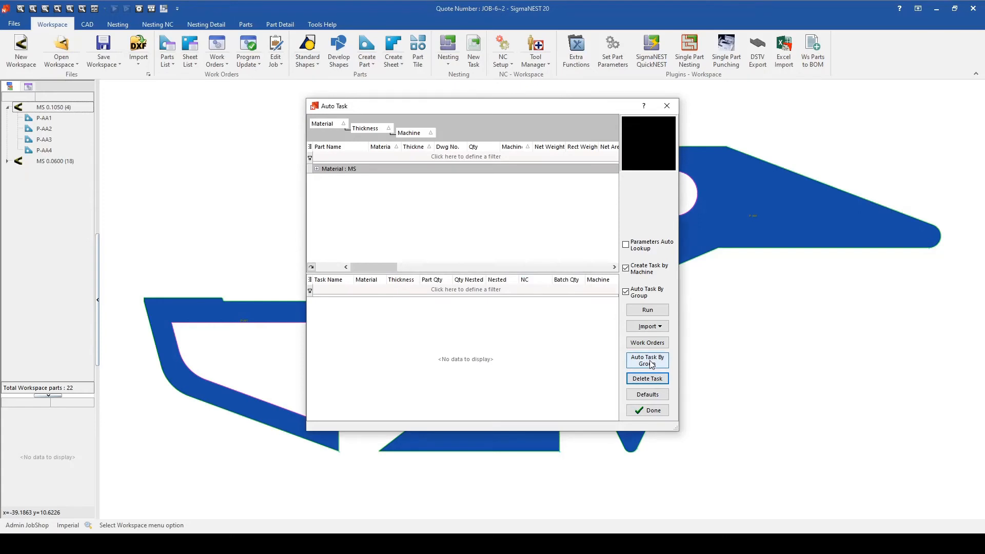
- Create new nesting tasks by group from the workspace parts and run automatic nesting on them
click(651, 364)
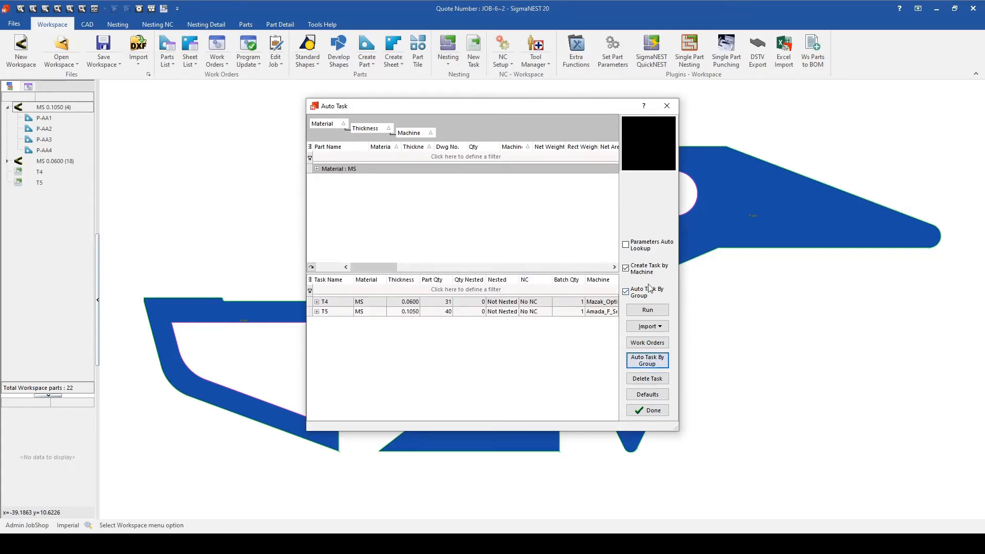
click(658, 309)
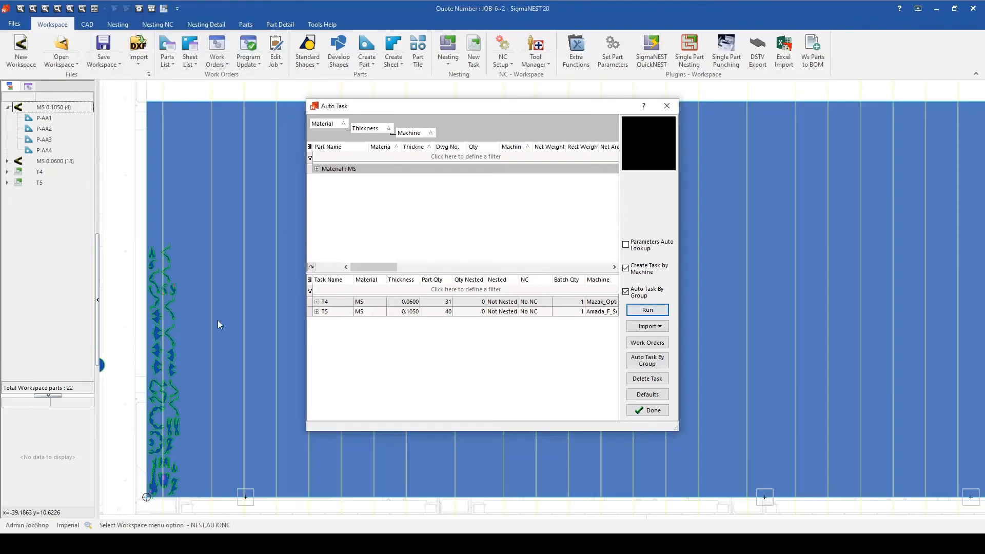
click(649, 411)
- View the nests of tasks T4 and T5 and return the renested job to its SigmaMRP quote
click(30, 173)
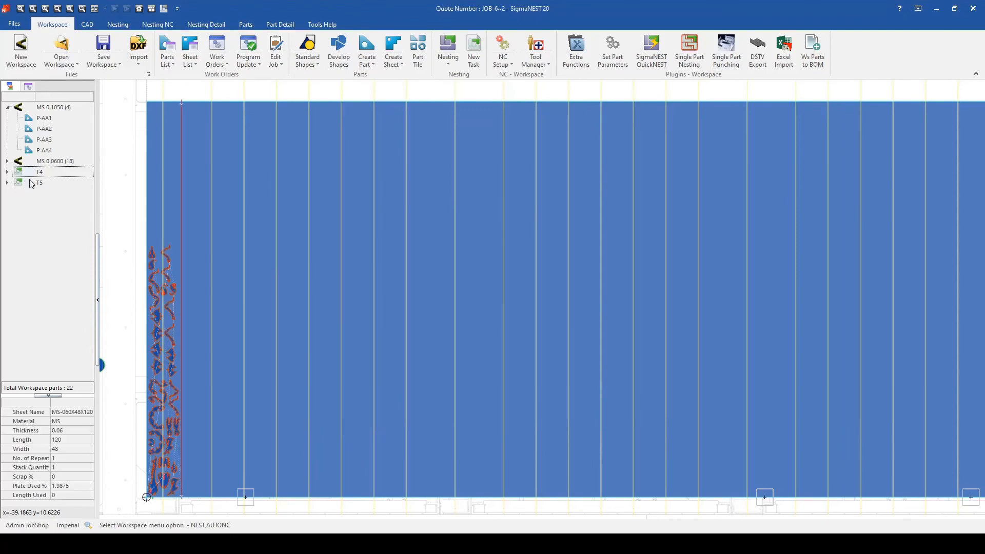
click(35, 180)
click(38, 173)
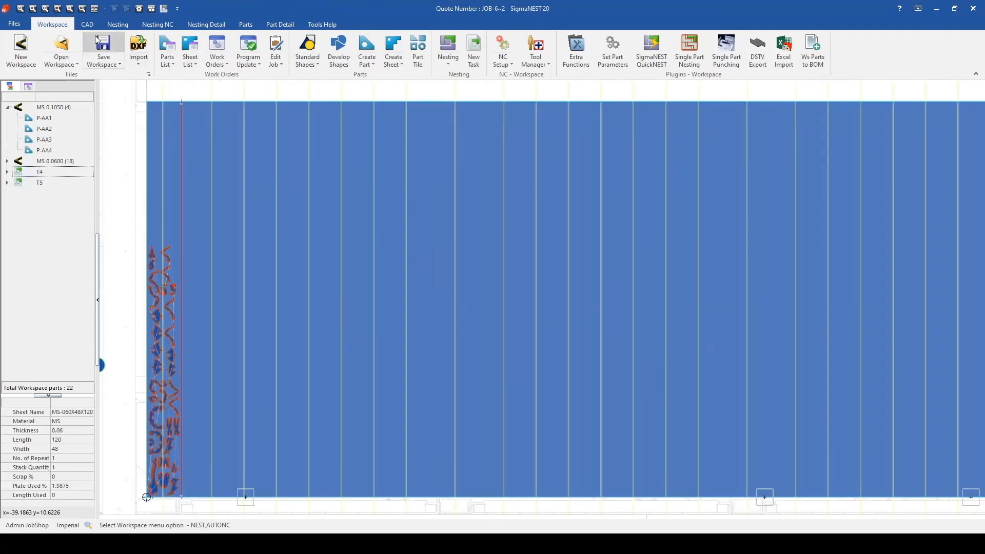
click(275, 44)
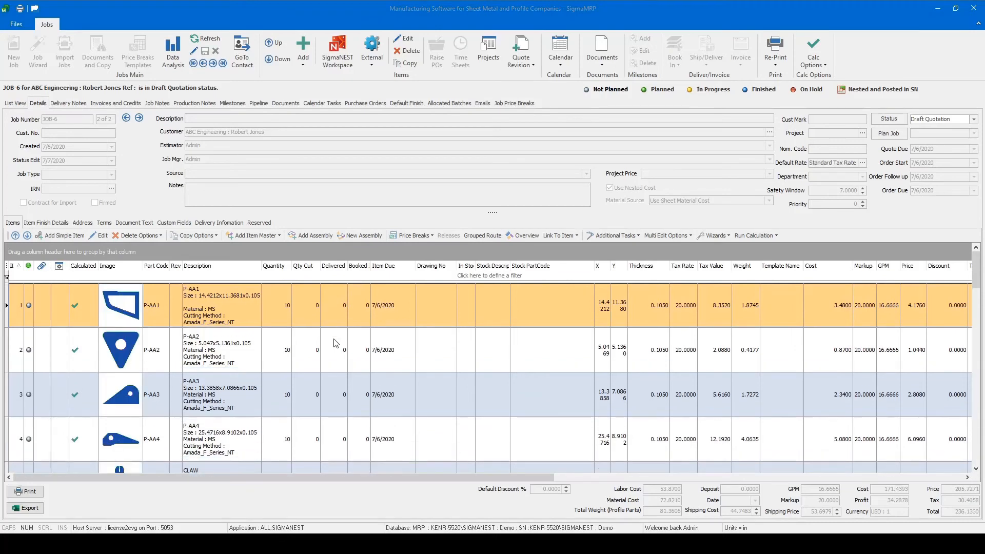
- Review the updated item list, set the job's status to Quote and issue its quotation document without a preview
scroll(336, 342, down, 2)
scroll(336, 342, down, 5)
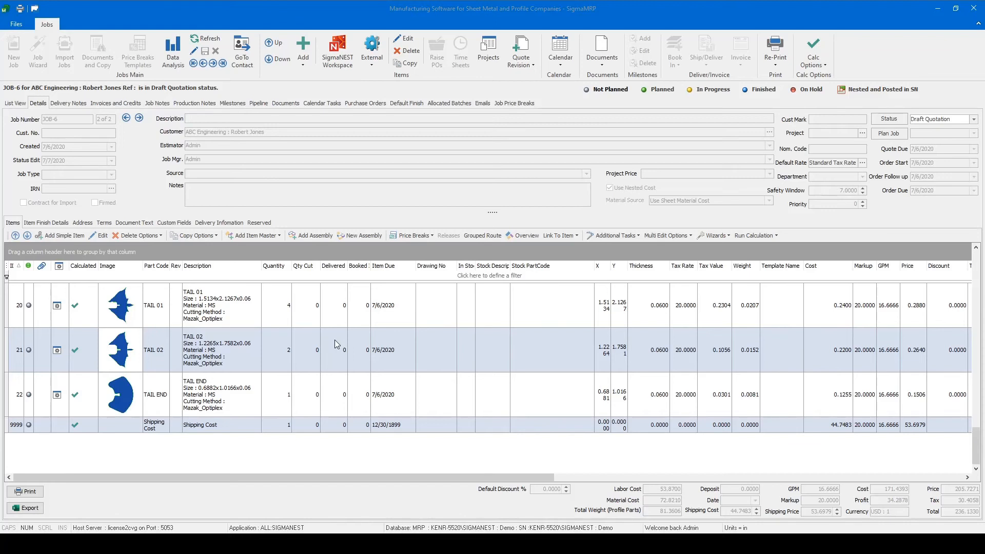
click(974, 119)
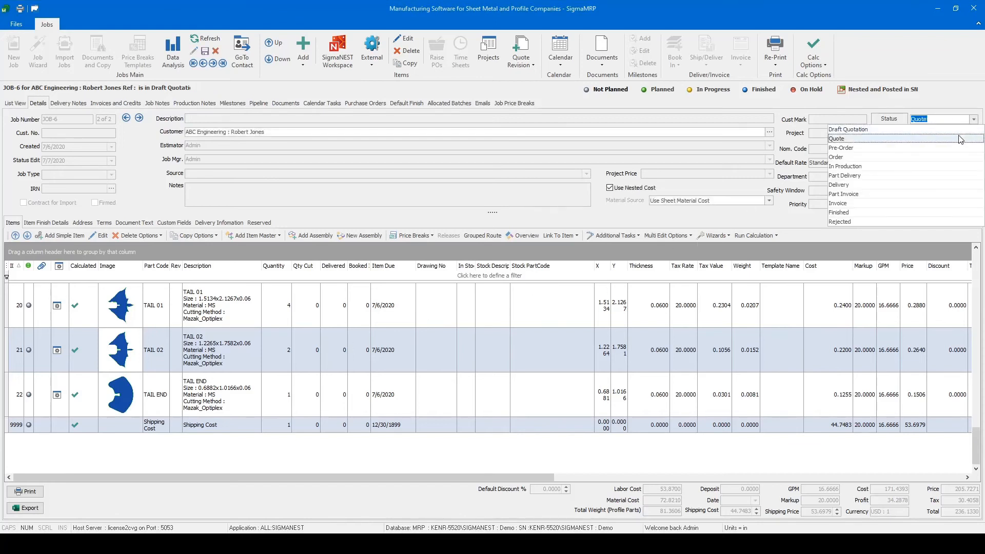
click(959, 139)
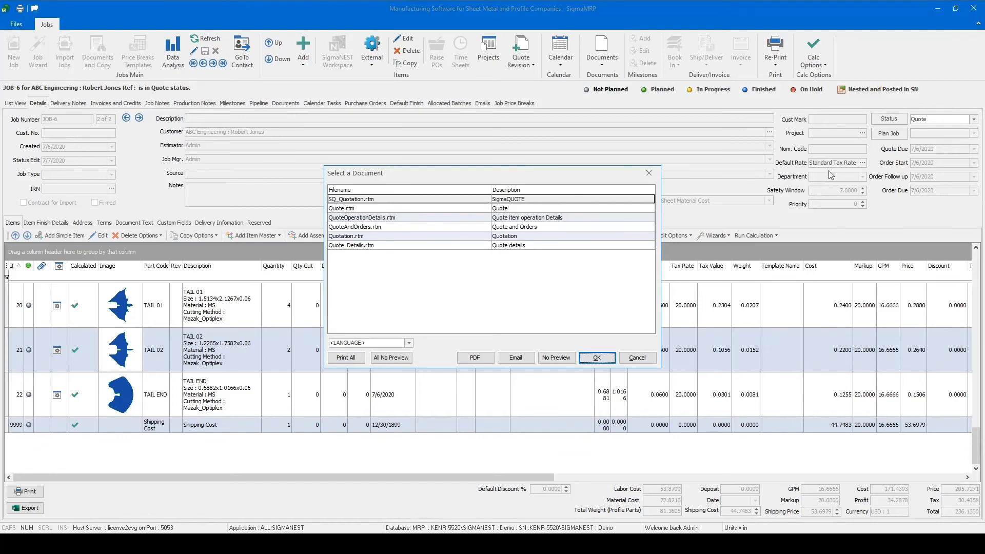
click(560, 360)
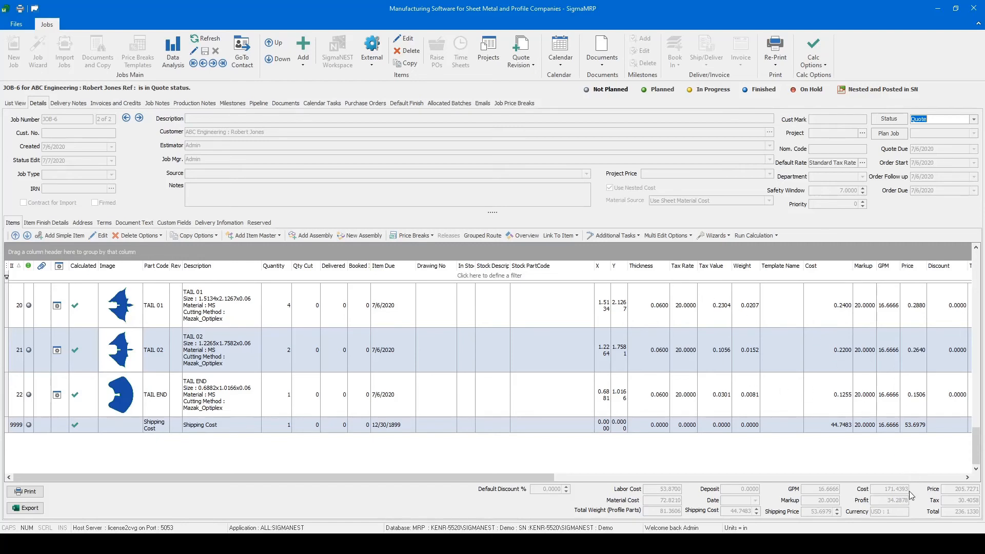
- Set a fixed price of 180 for the whole quote in the job overview, and reprice and save it
click(526, 236)
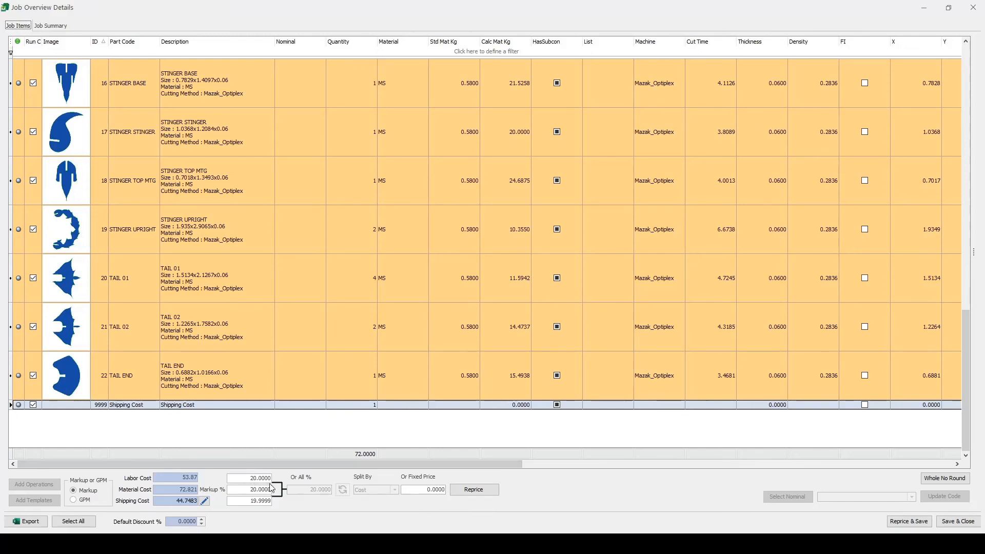
click(444, 491)
drag(444, 492, 374, 491)
text(180)
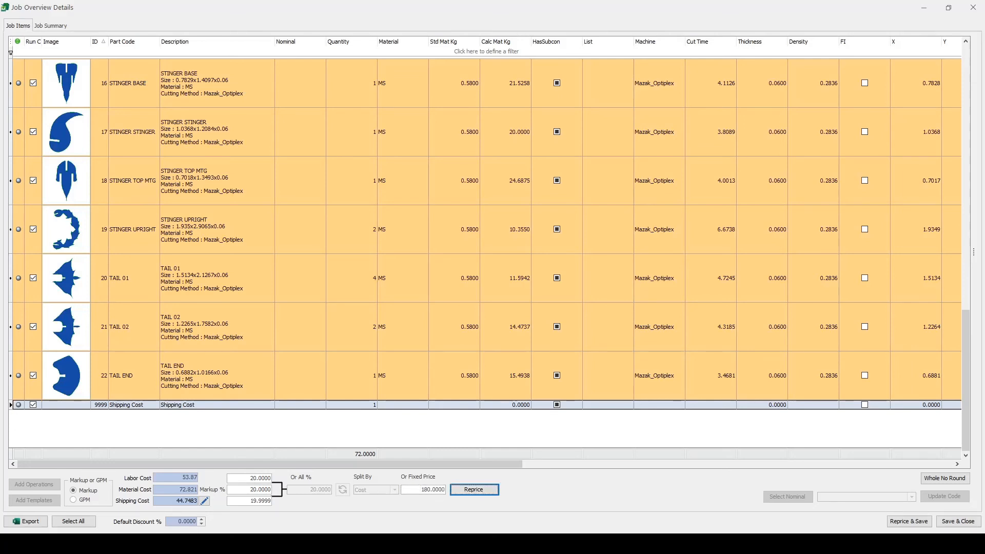
key(Tab)
click(894, 522)
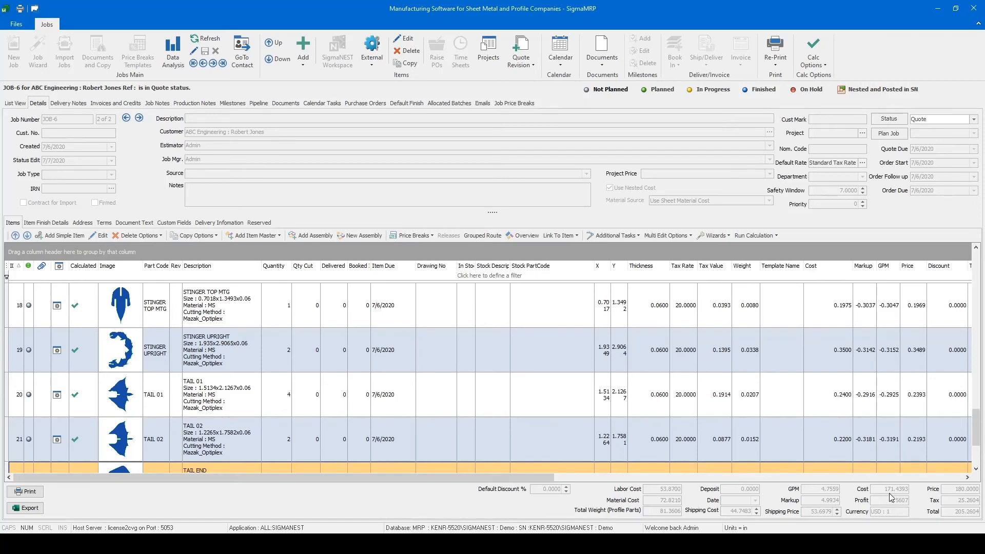
- Compare the item lists and totals of the first and second revisions of the quote
click(126, 118)
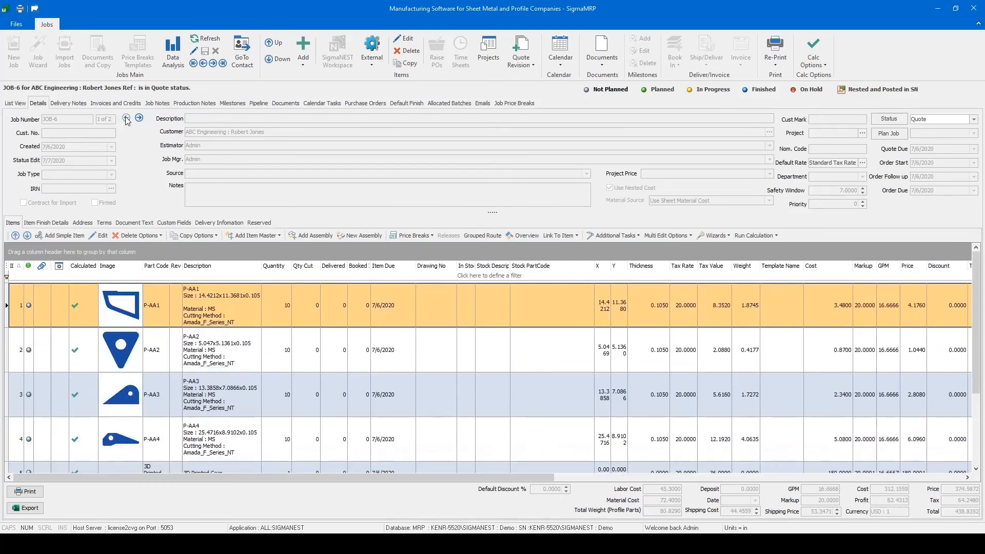
scroll(286, 376, down, 1)
scroll(286, 376, up, 1)
scroll(286, 376, down, 1)
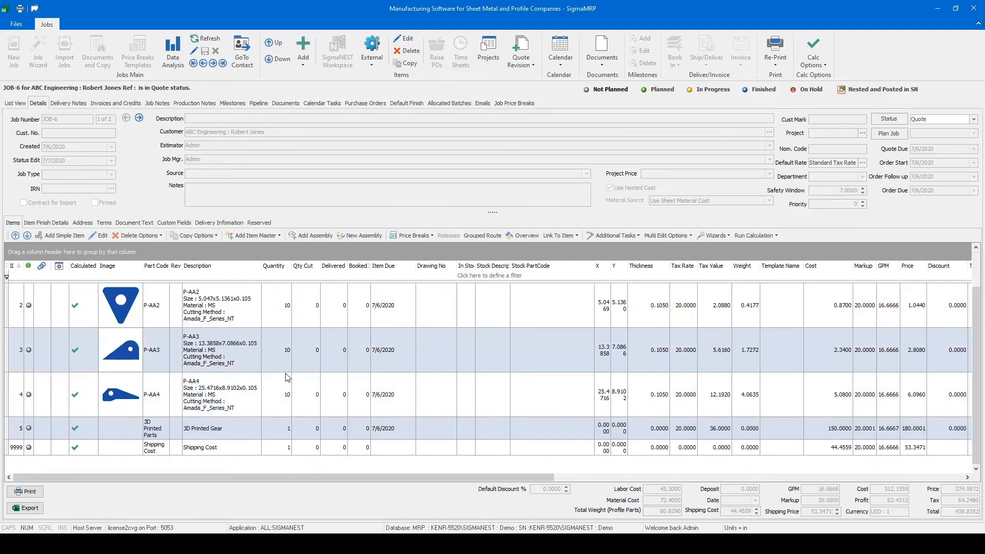
scroll(168, 430, up, 1)
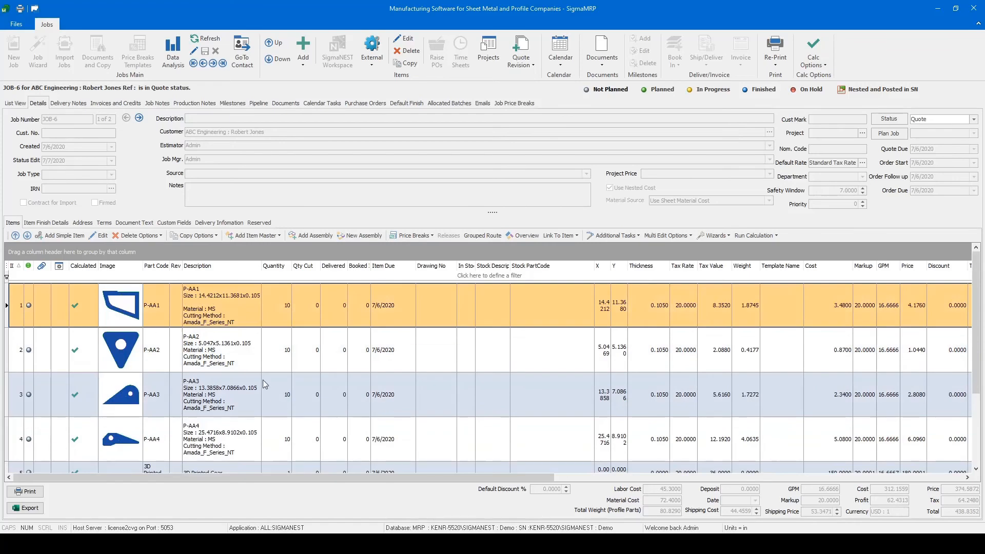
click(138, 120)
scroll(169, 408, down, 12)
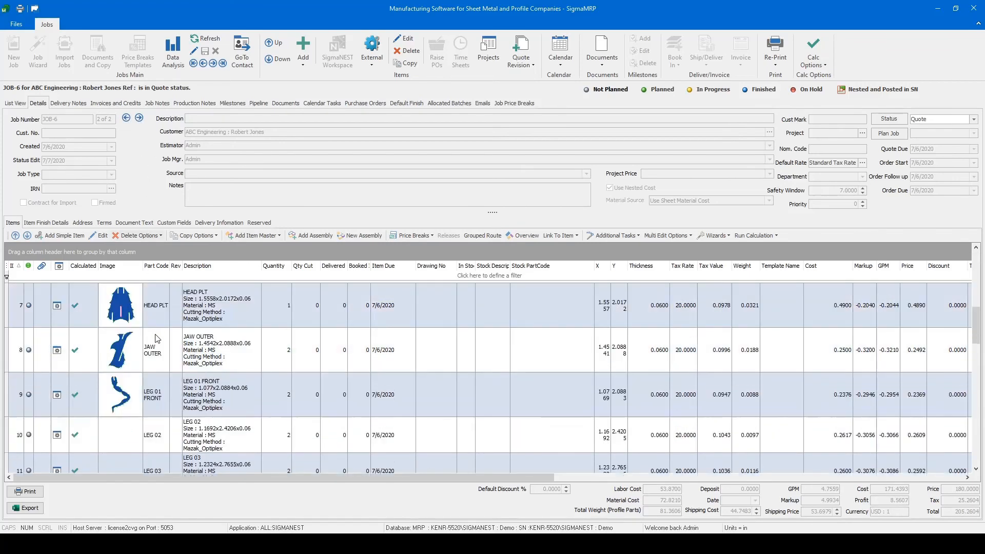
scroll(159, 369, down, 7)
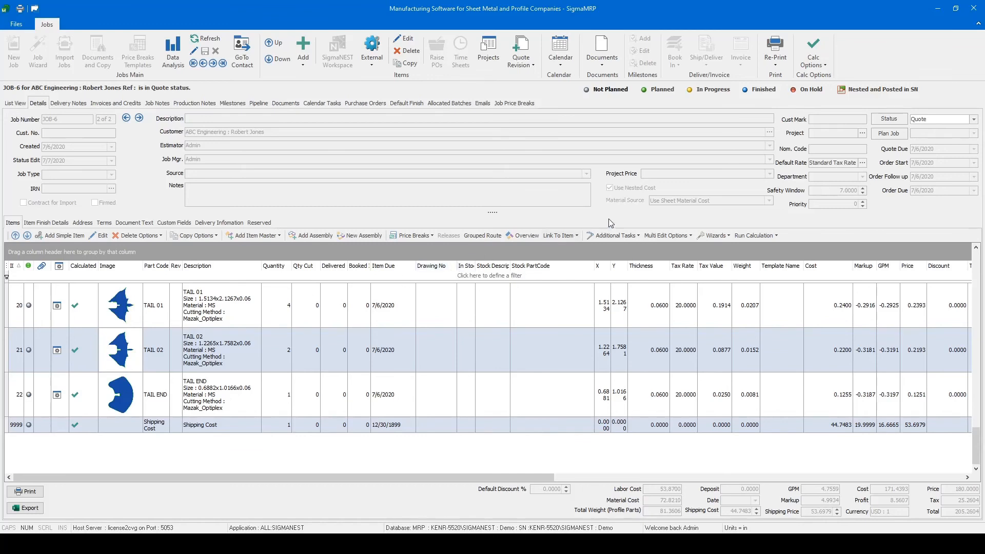
- Change the second revision's status to Order and produce the Order Confirmation.rtm document
click(975, 120)
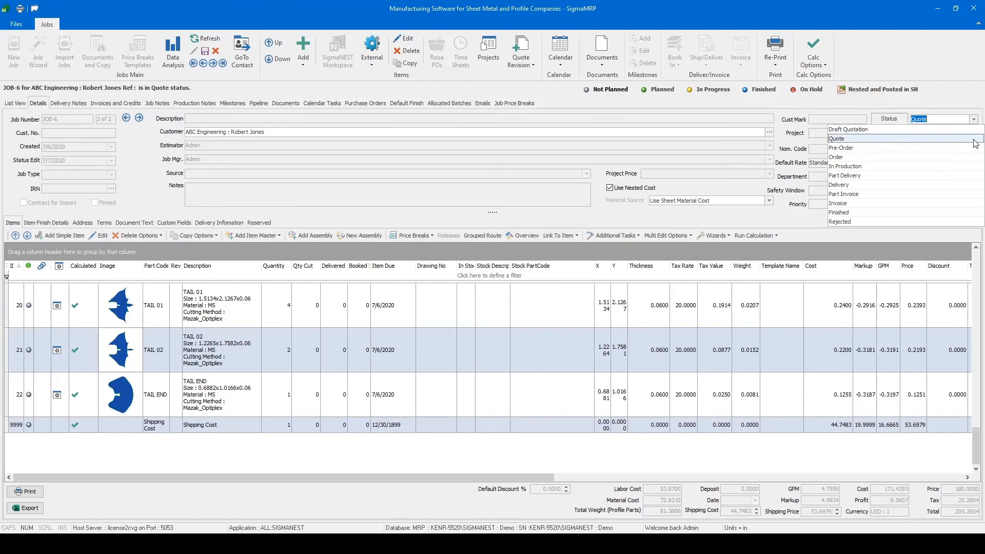
click(969, 157)
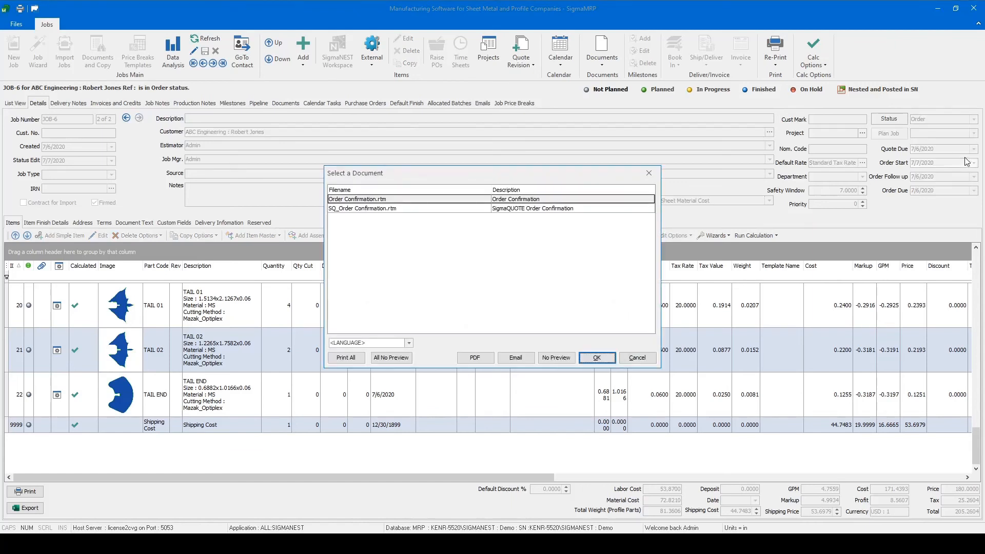
click(373, 201)
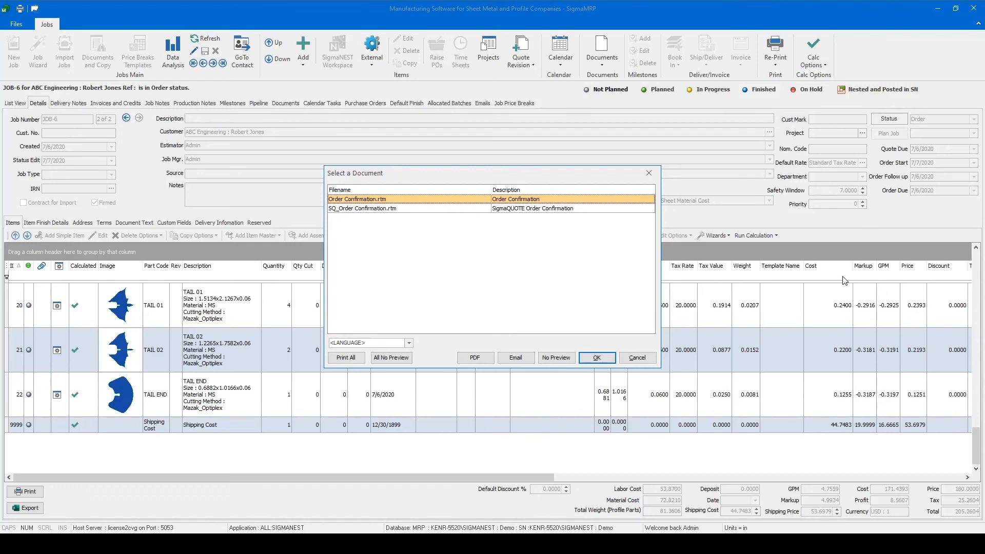
click(596, 357)
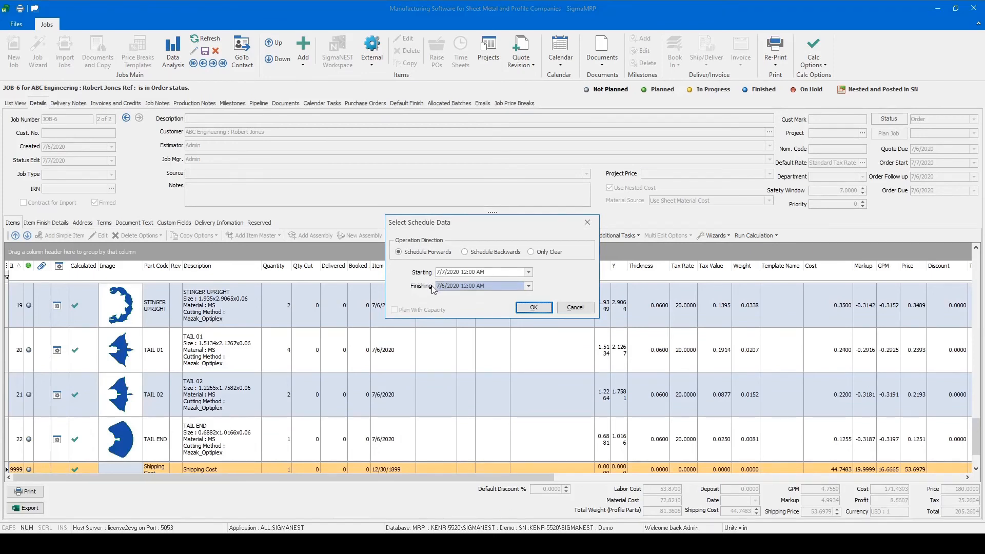
- Schedule the job forwards starting 7/7/2020 and generate the SigmaNEST work order for all its parts, replacing the existing P-AA1 part file
click(533, 307)
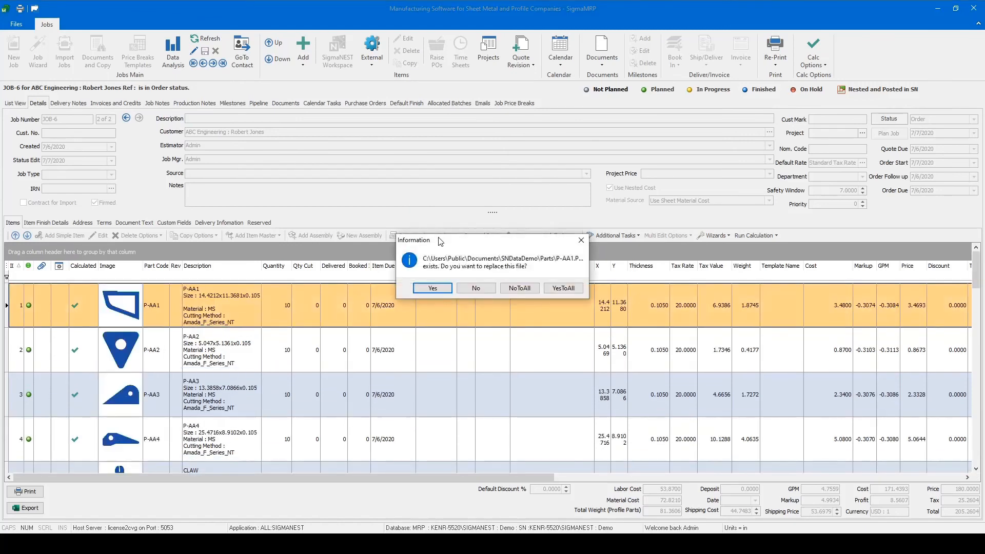
click(433, 290)
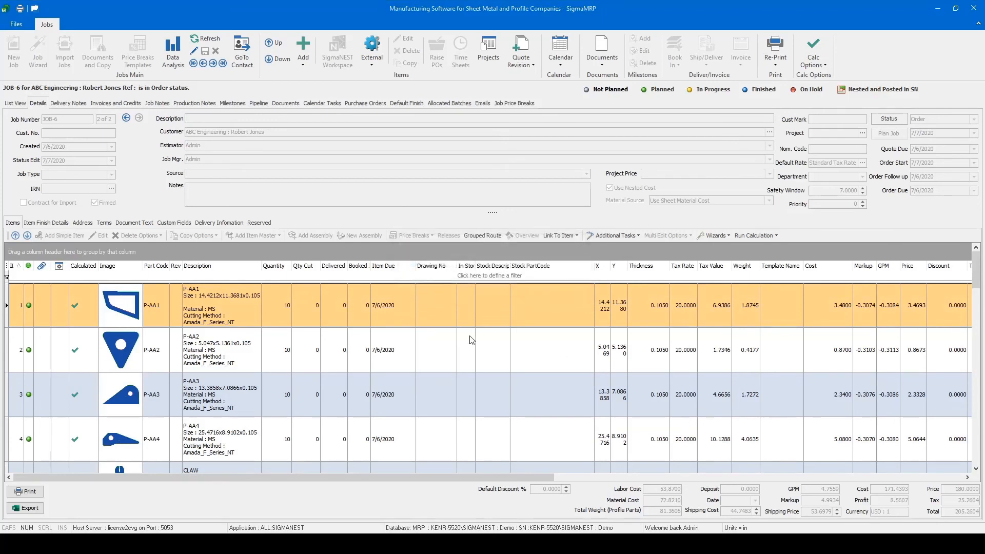
scroll(565, 283, down, 2)
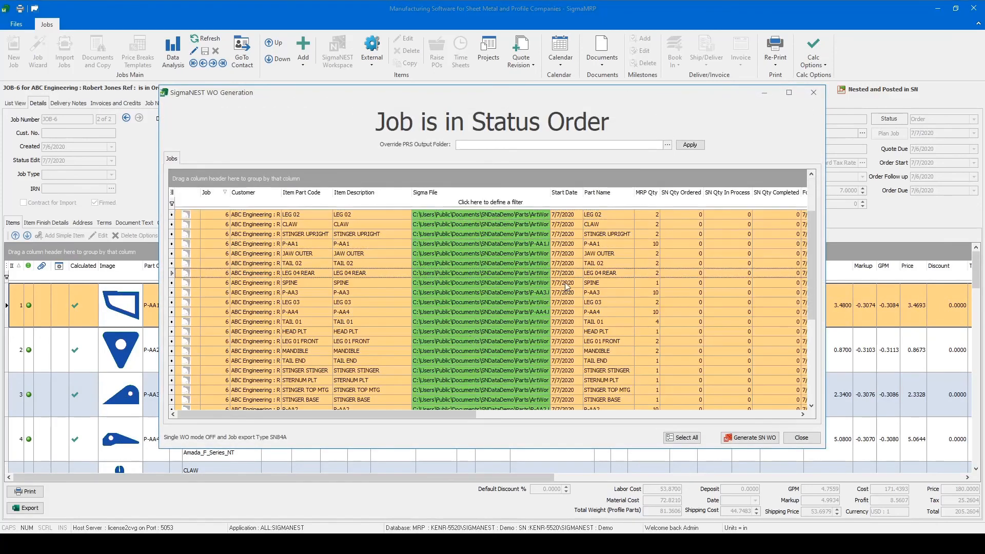
scroll(565, 287, down, 6)
scroll(566, 287, up, 8)
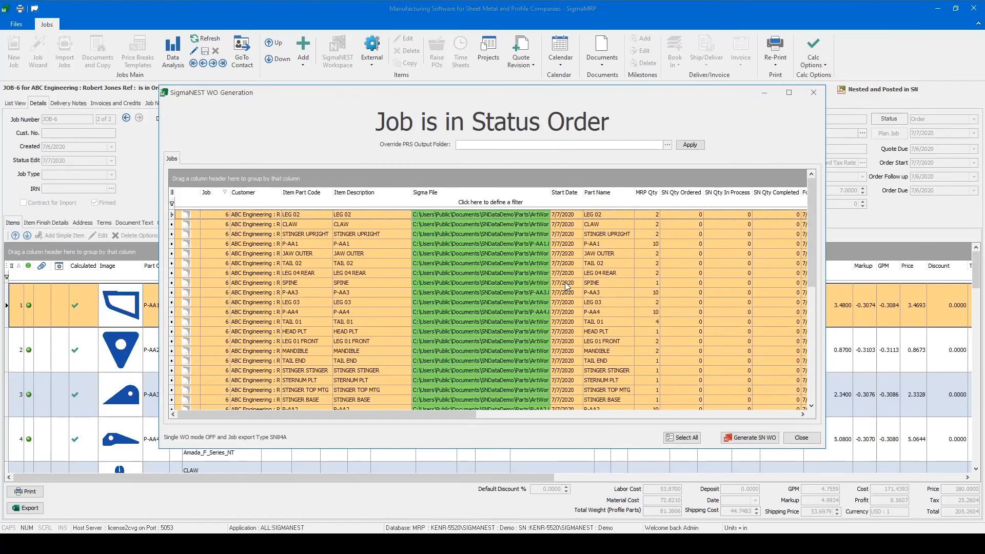
click(752, 439)
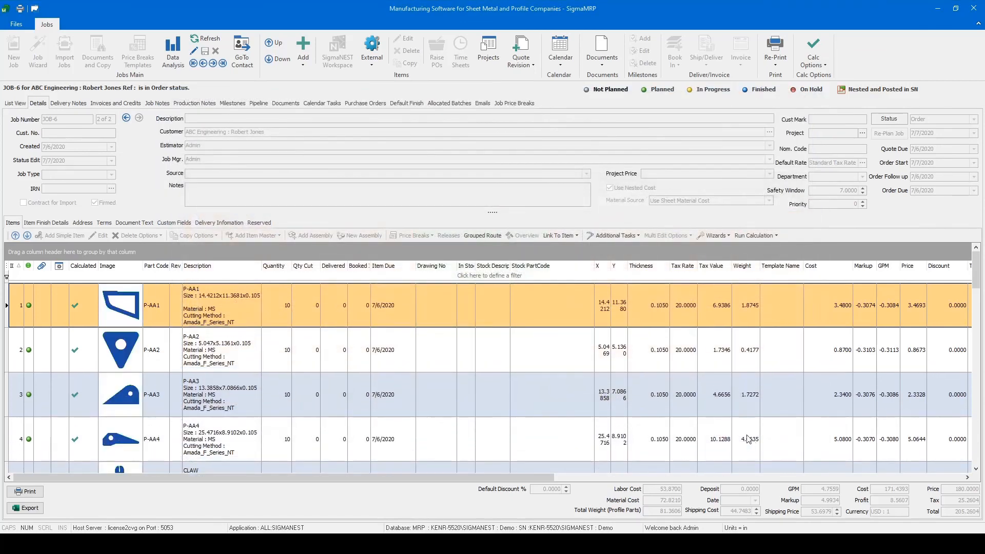
- Switch to SigmaNEST, widen the customer column in the work order list and open the ABC Engineering work order
scroll(351, 396, down, 3)
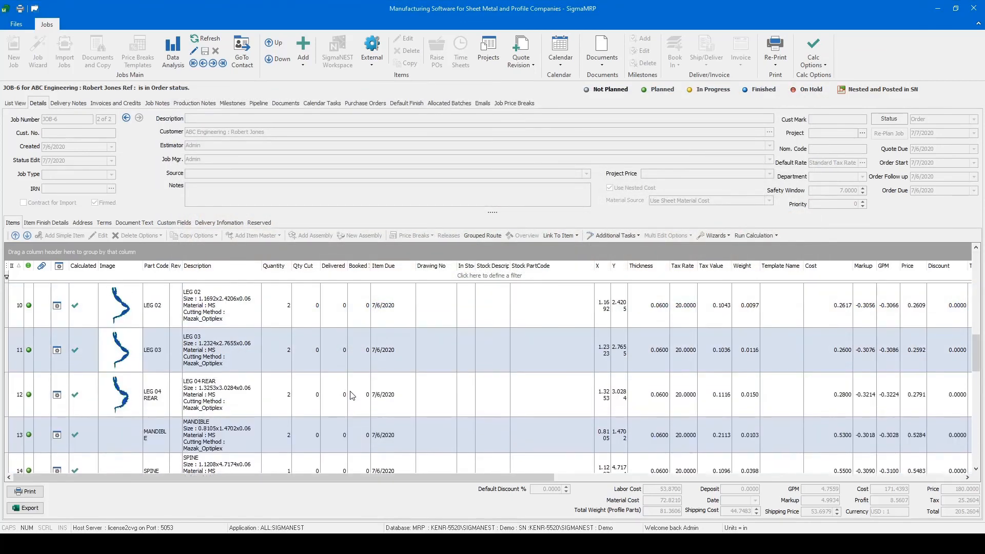
scroll(352, 396, down, 2)
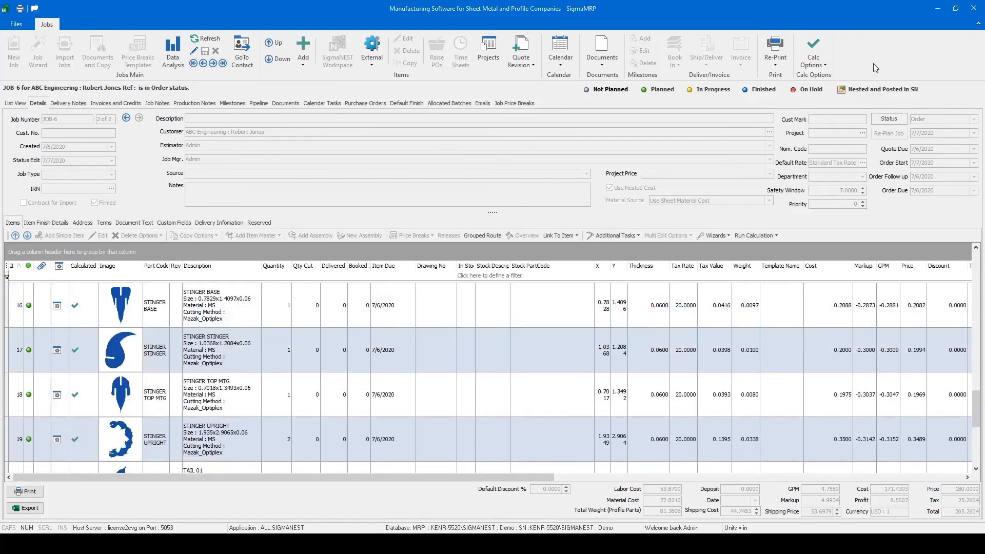
click(974, 8)
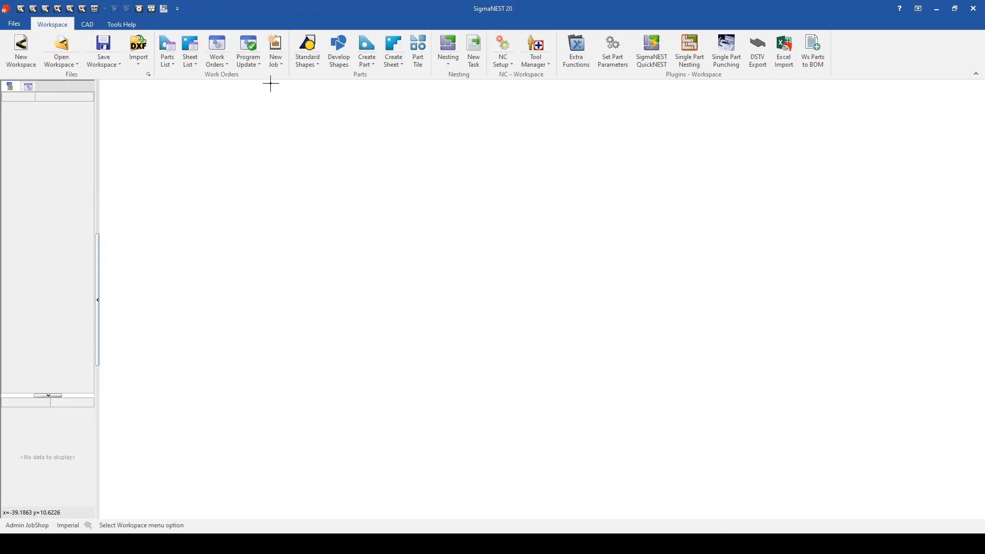
click(218, 46)
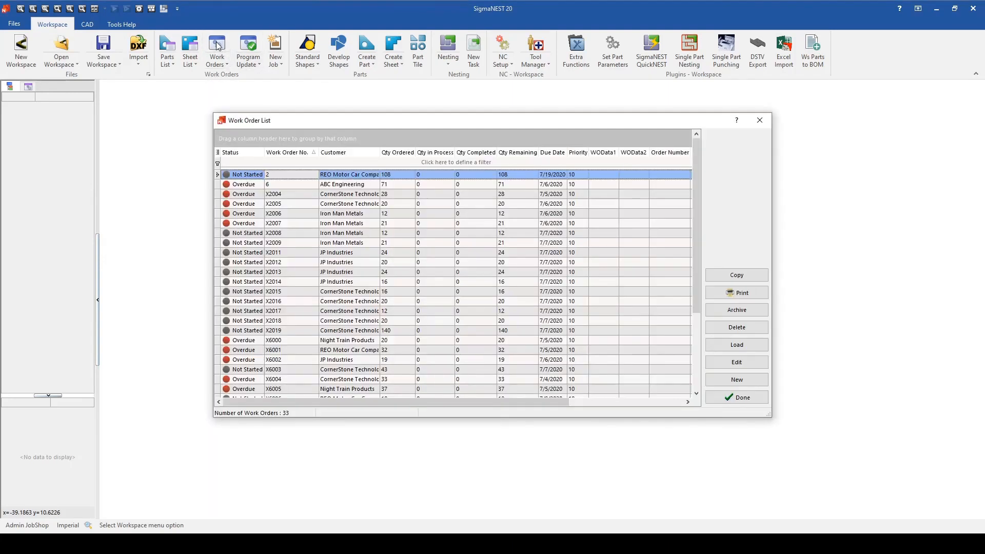
click(329, 186)
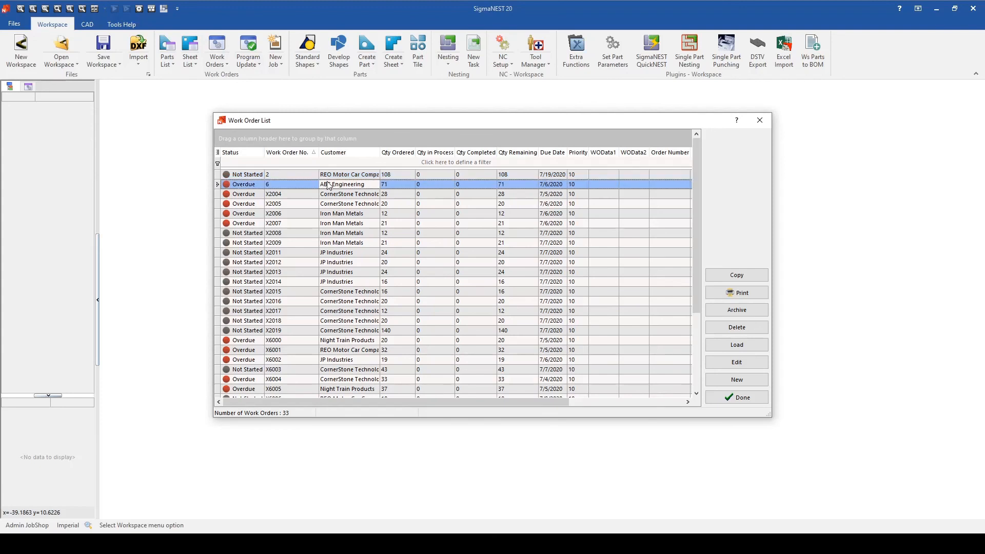
click(386, 161)
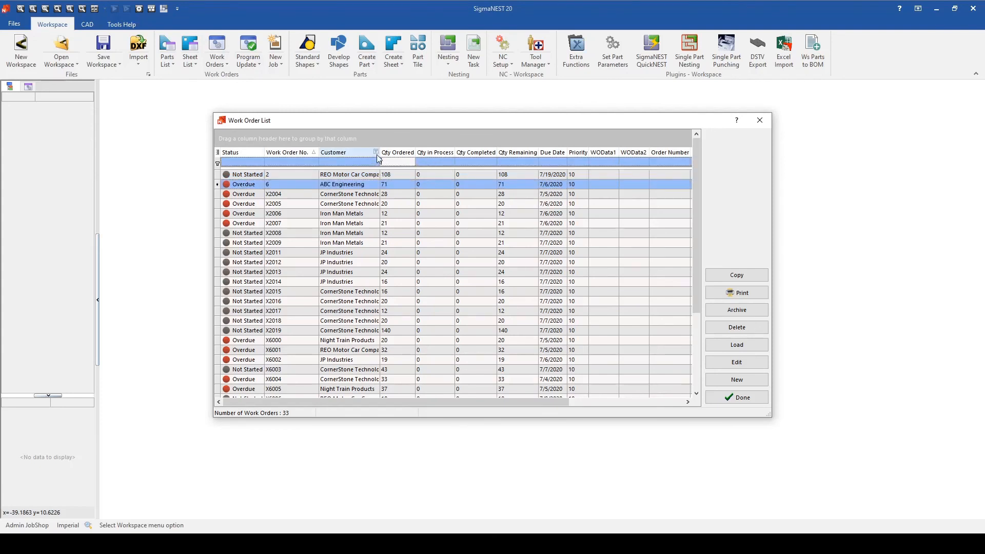
double_click(381, 153)
double_click(373, 183)
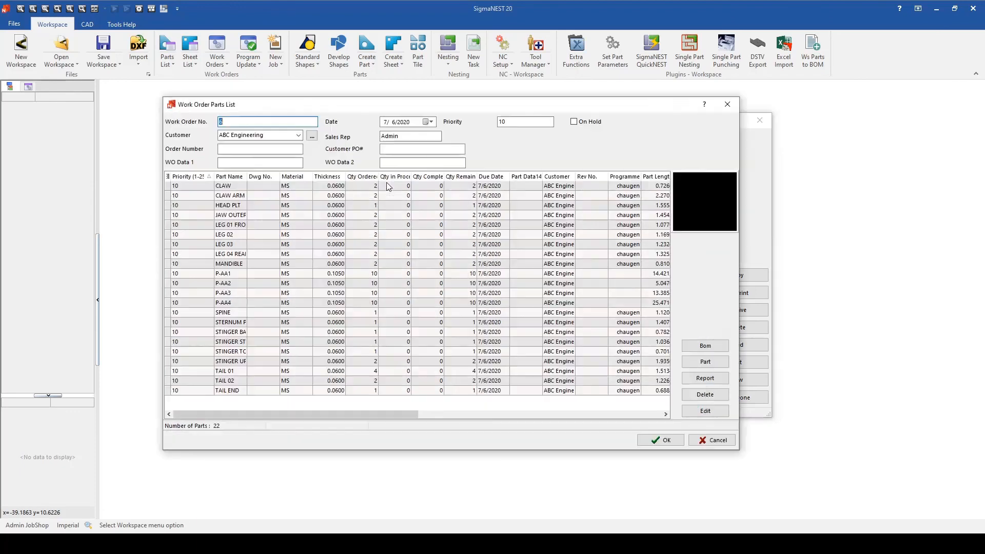
- Preview several parts of the ABC Engineering work order, from P-AA1 to TAIL 02, and close its parts list
click(291, 274)
click(285, 294)
click(283, 325)
click(283, 341)
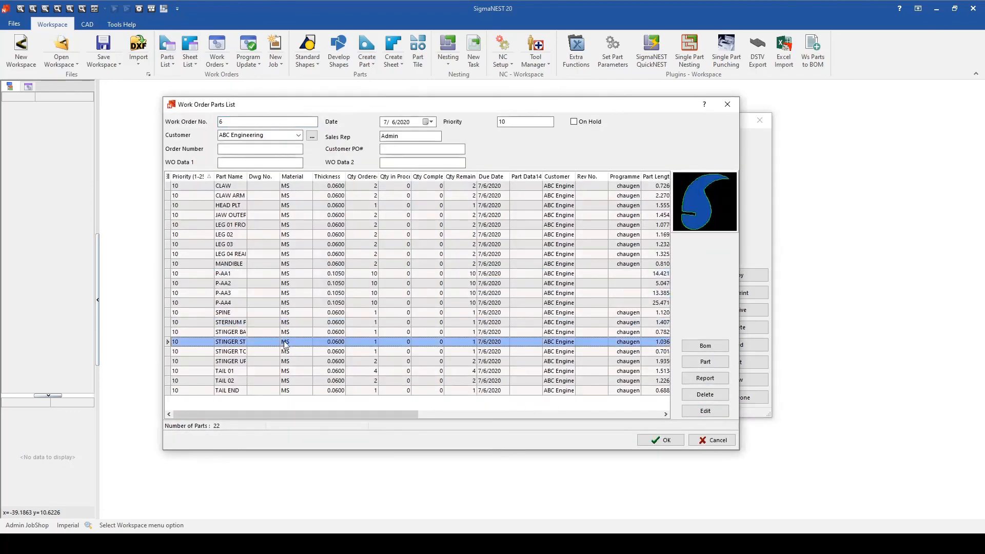
click(284, 352)
click(283, 363)
click(285, 380)
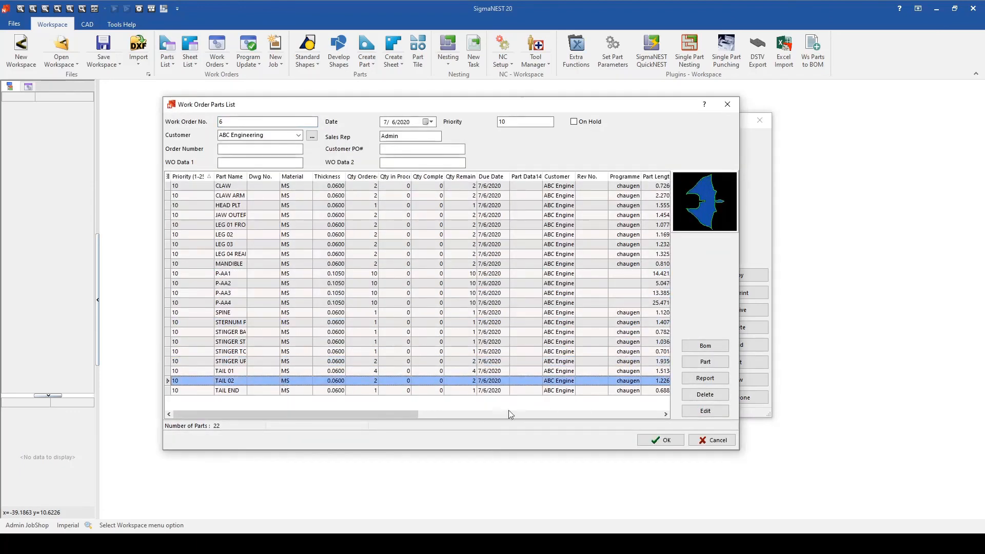
click(659, 441)
- Select the first seven work orders in the list and load them into the workspace
drag(251, 175, 261, 233)
click(749, 348)
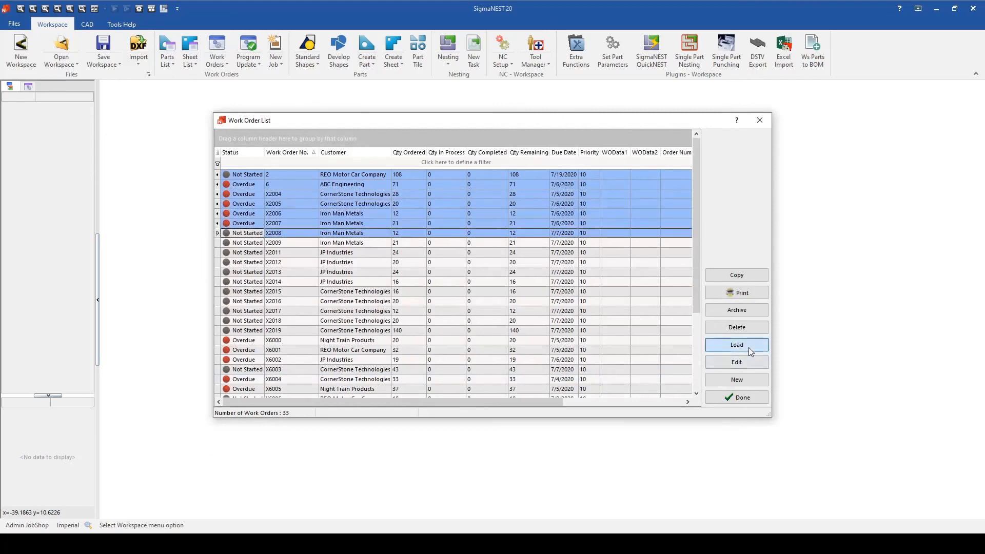